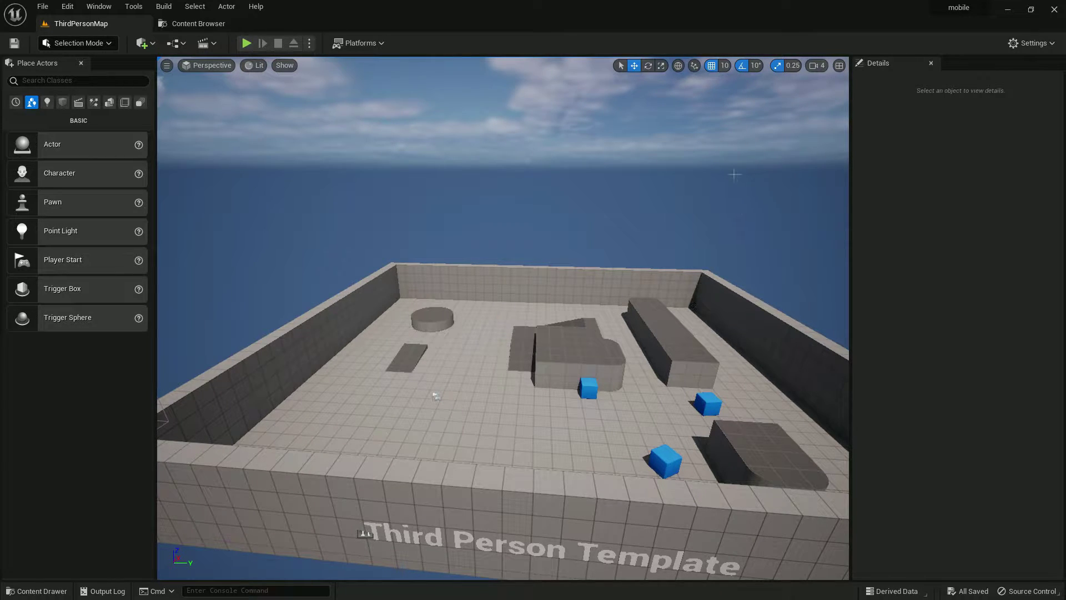
# Step: Minimize the Unreal Editor to reveal the desktop and the Visual Studio Installer
pyautogui.click(1008, 9)
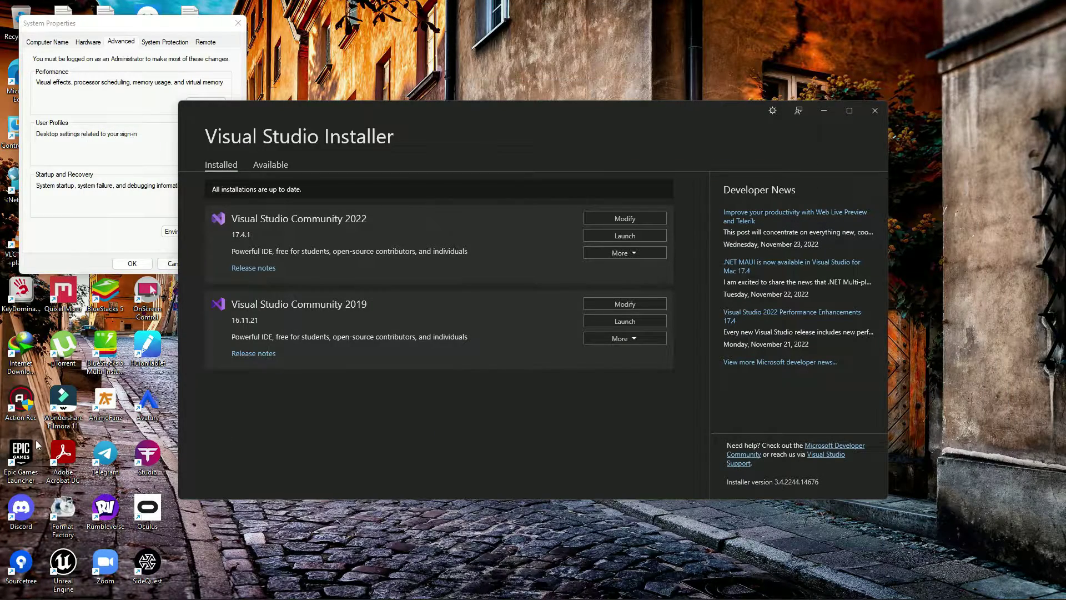
pyautogui.doubleClick(35, 447)
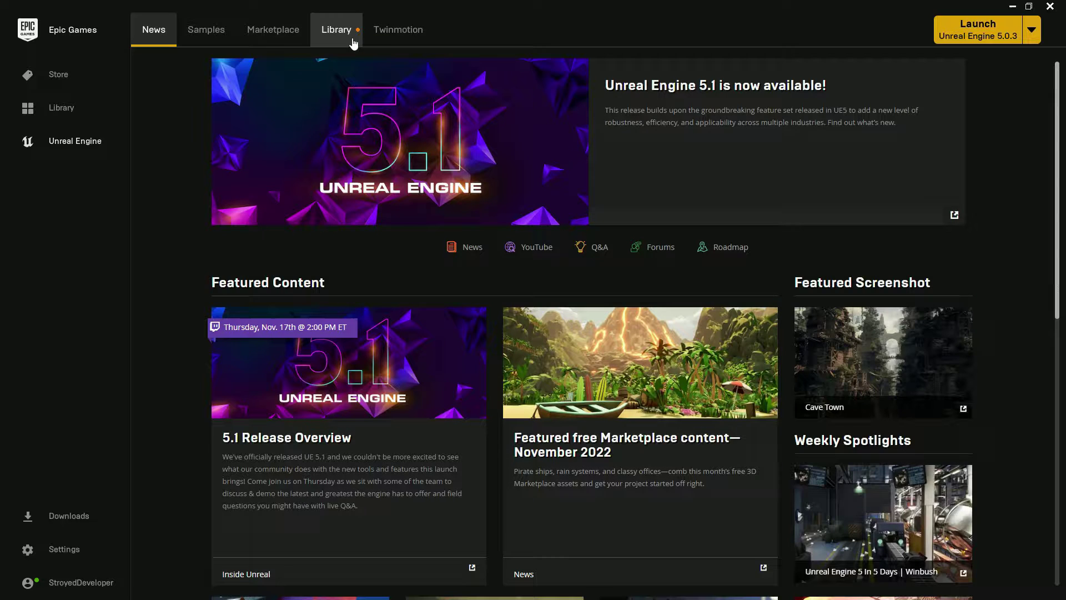
pyautogui.click(354, 43)
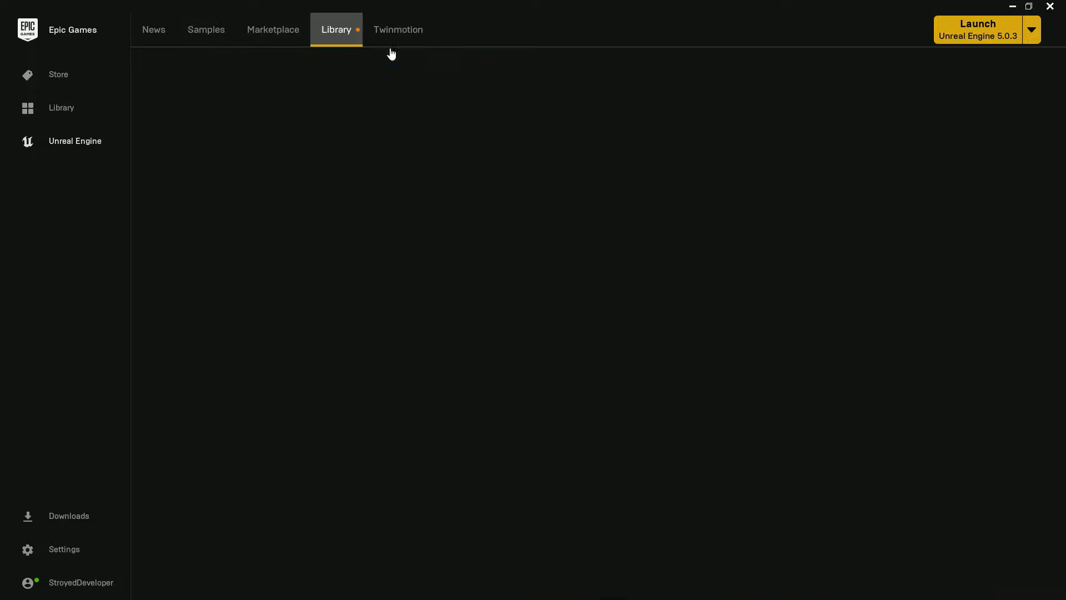
pyautogui.click(529, 145)
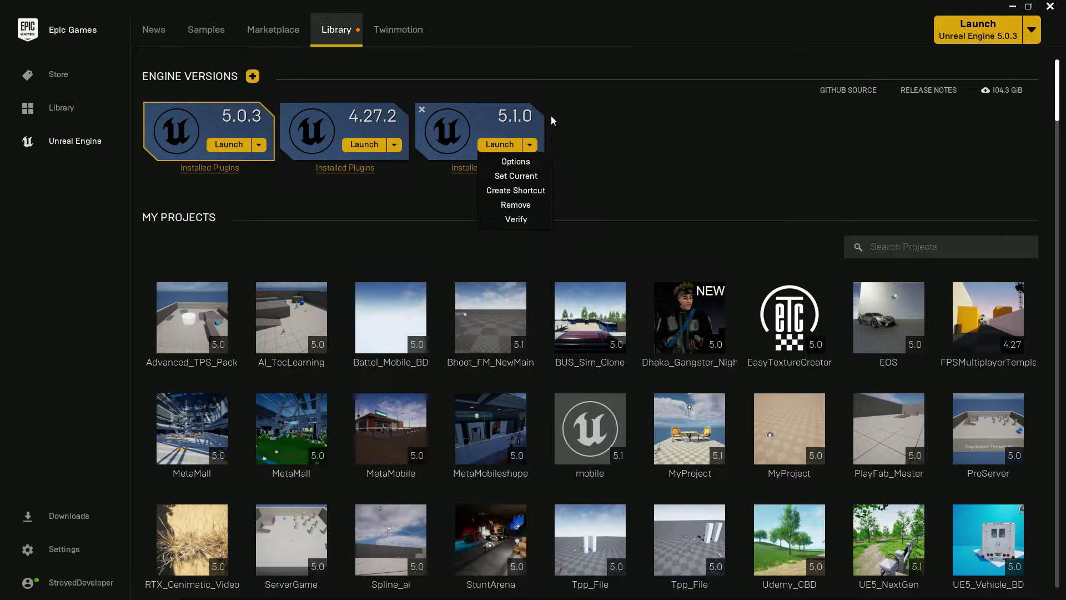
pyautogui.click(504, 161)
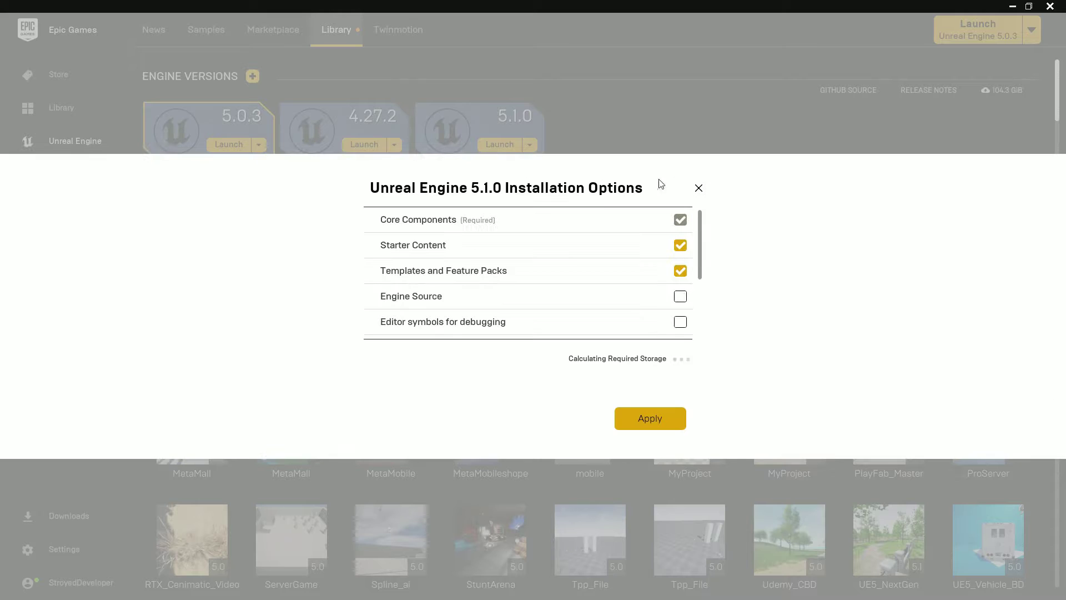
pyautogui.moveTo(701, 226); pyautogui.dragTo(692, 343)
pyautogui.scroll(5, 438, 251)
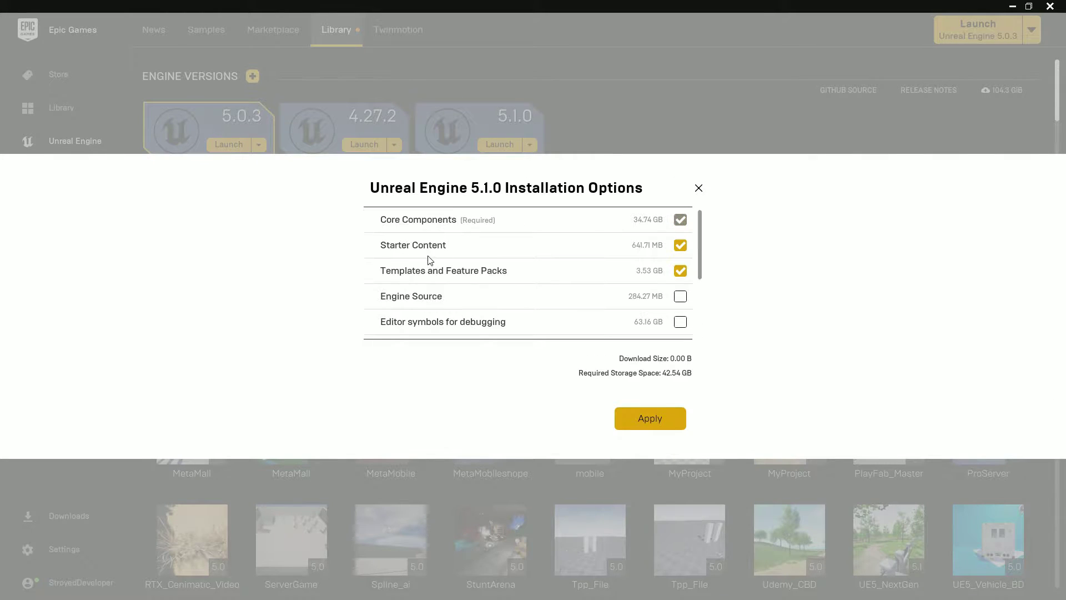
pyautogui.scroll(-3, 473, 283)
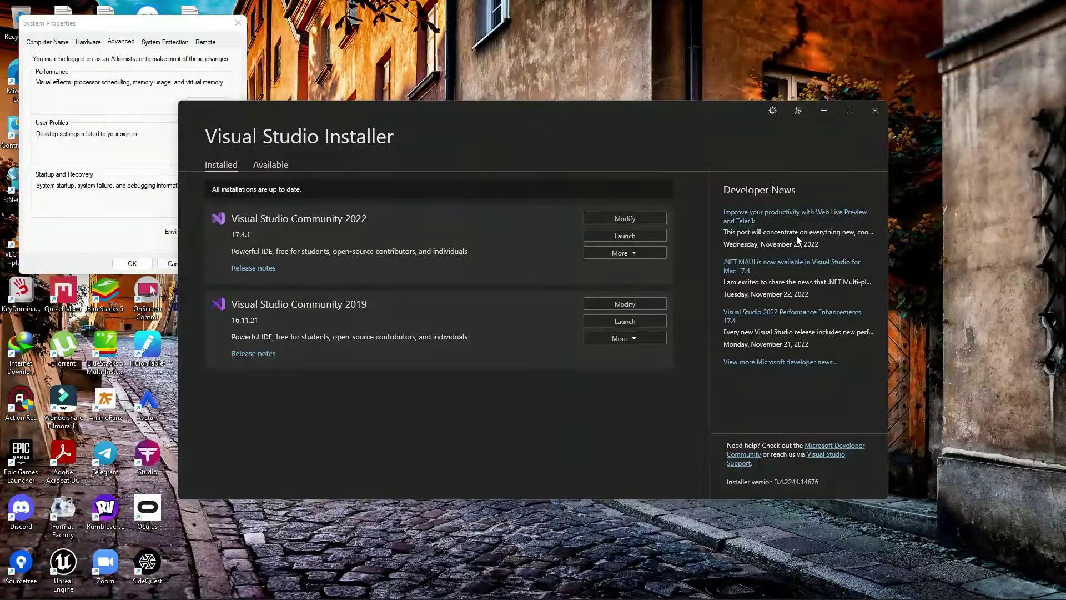
pyautogui.click(824, 110)
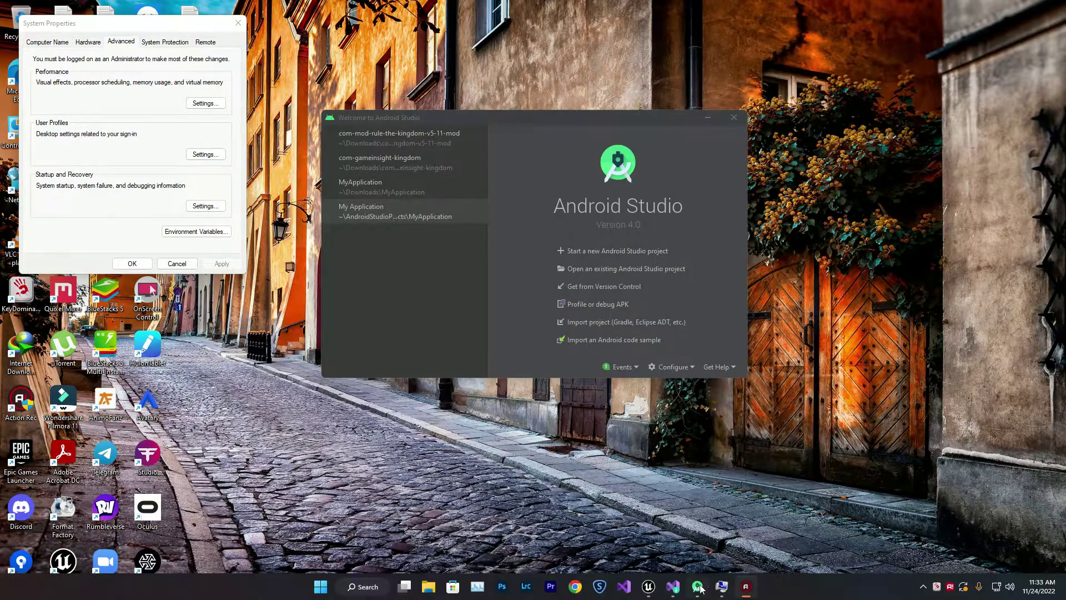
pyautogui.click(672, 586)
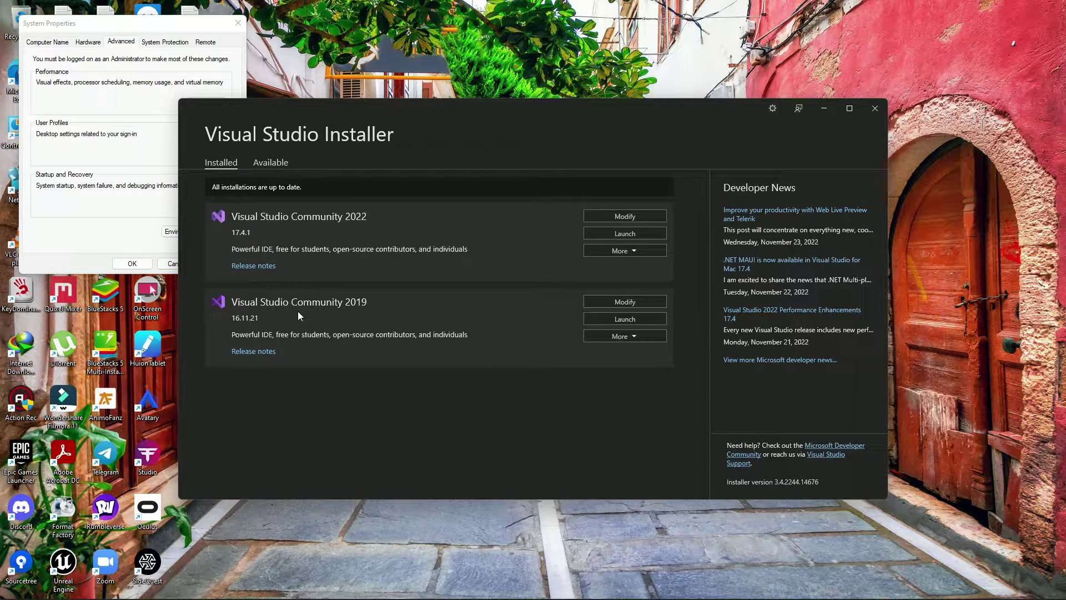
# Step: Open Modify for Visual Studio Community 2019 and widen the installer window to view Workloads
pyautogui.click(606, 302)
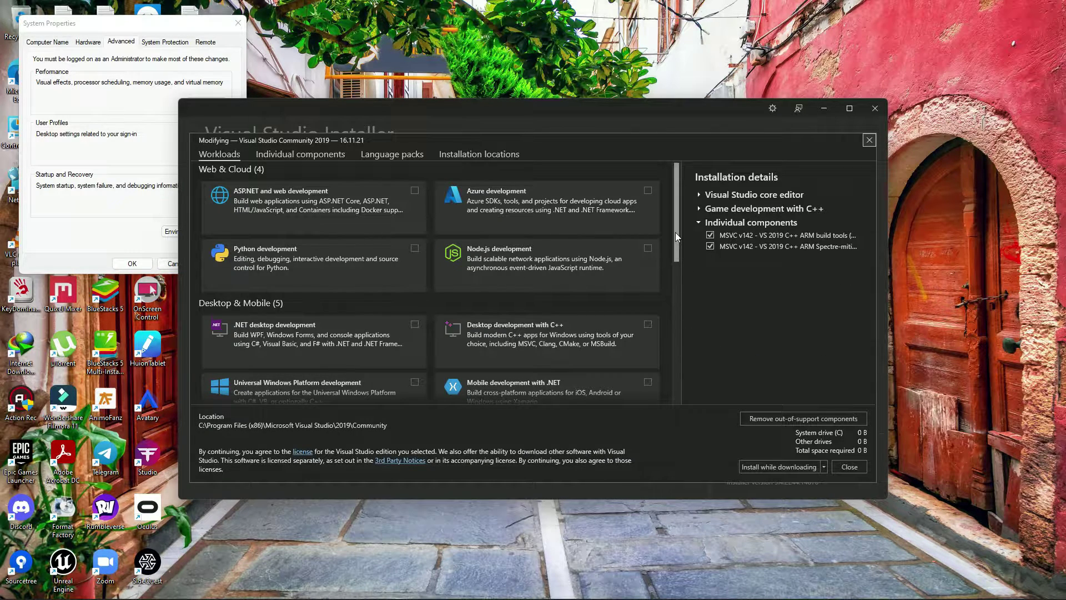
pyautogui.moveTo(675, 232); pyautogui.dragTo(676, 275)
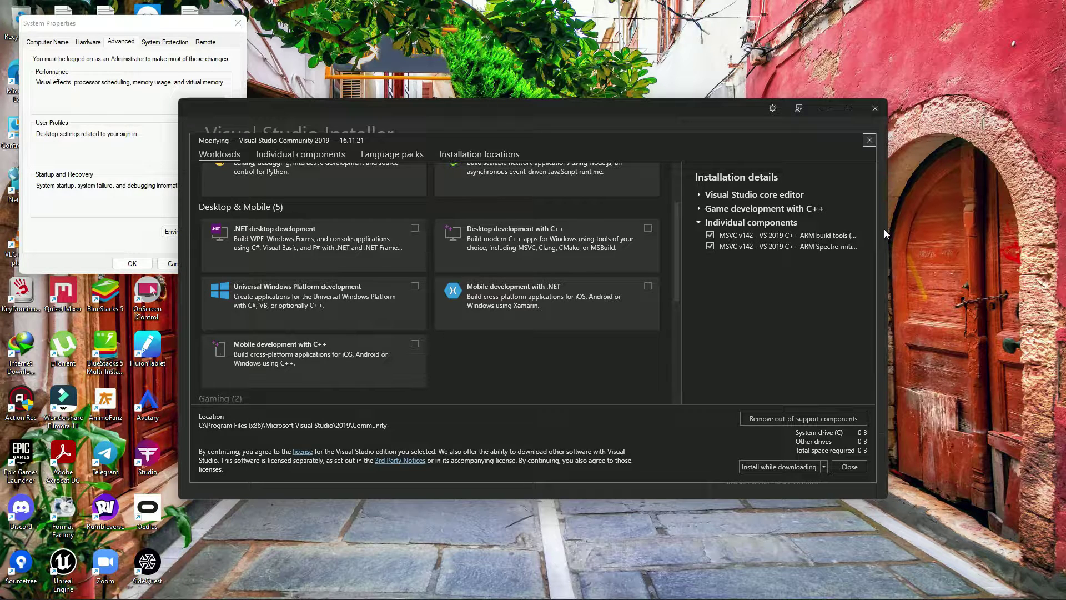
pyautogui.moveTo(889, 229); pyautogui.dragTo(1030, 228)
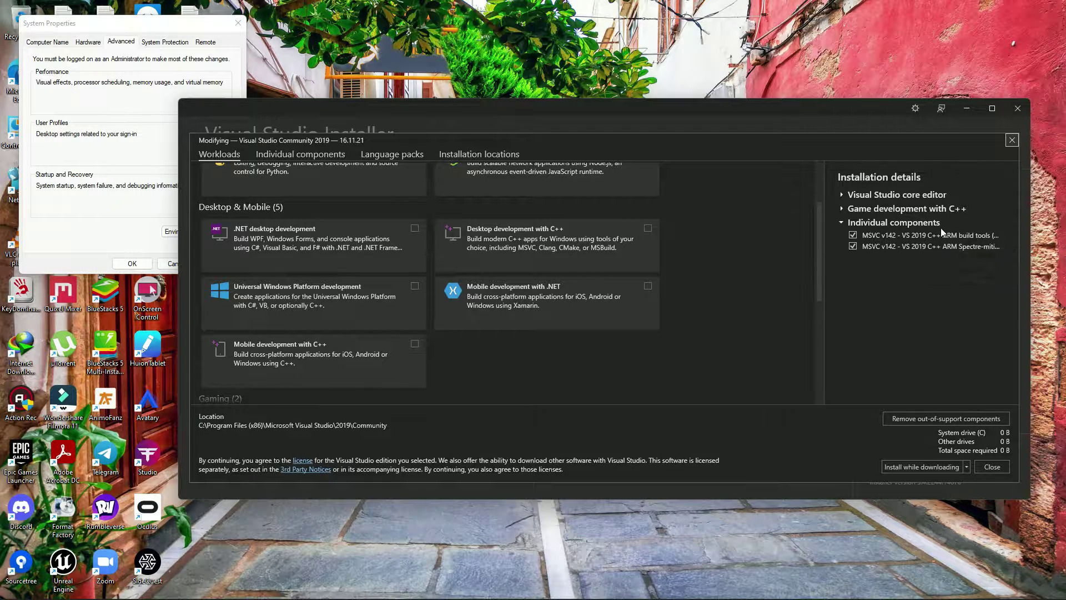
pyautogui.scroll(3, 529, 290)
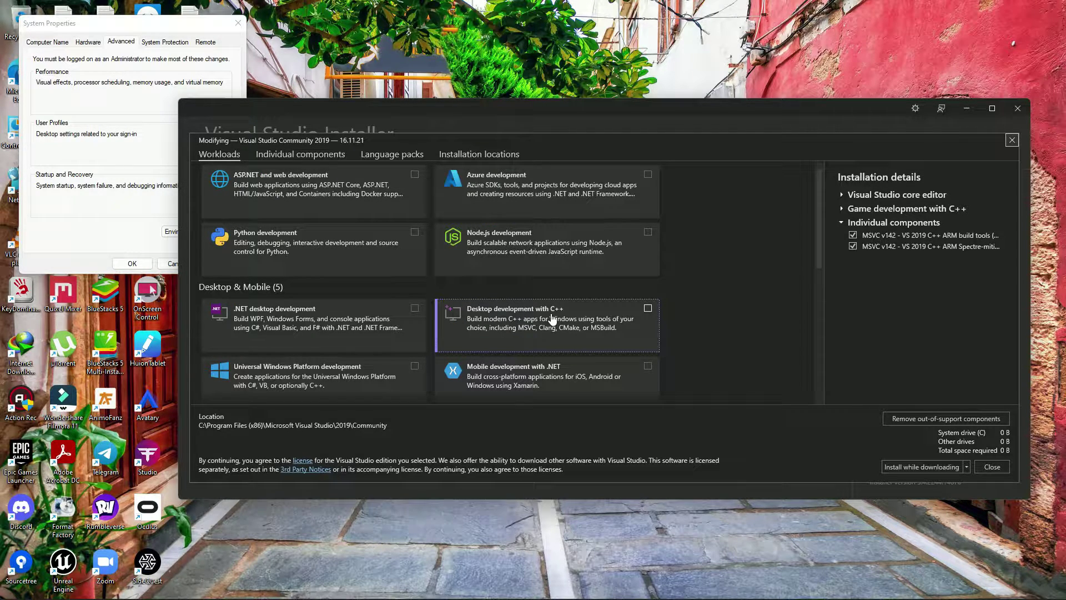
# Step: Tick and then untick Desktop development with C++ in the Community 2019 workloads
pyautogui.click(537, 329)
pyautogui.scroll(-2, 741, 332)
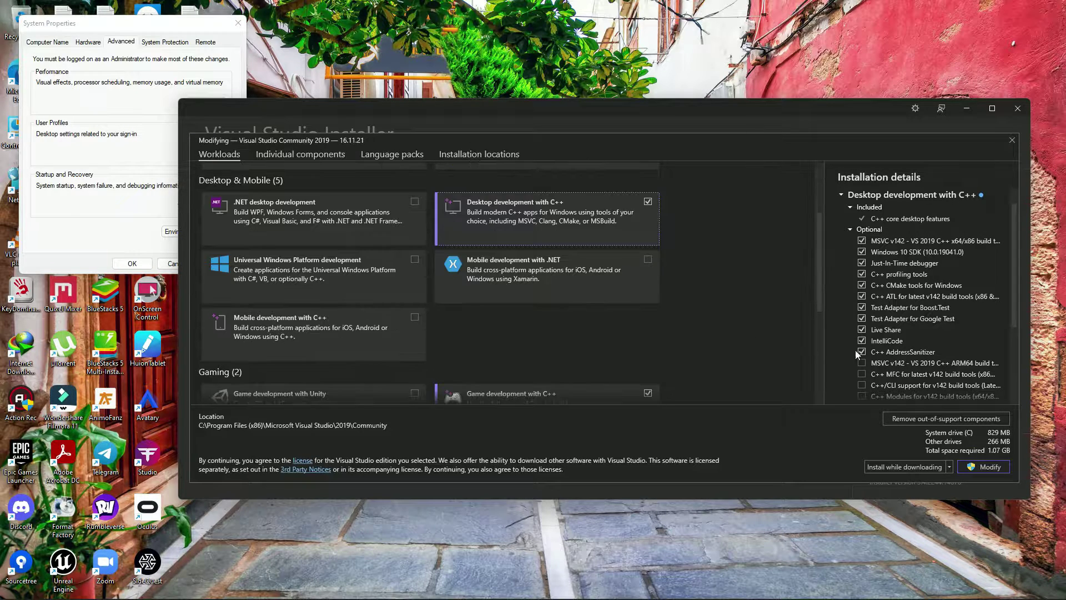
pyautogui.scroll(-1, 915, 360)
pyautogui.scroll(-1, 913, 364)
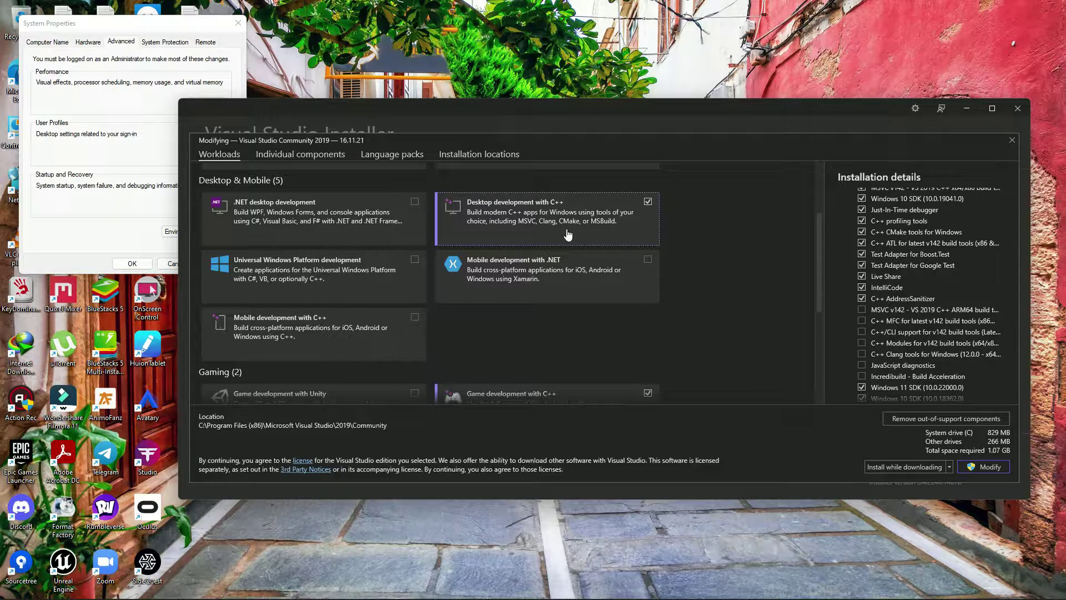
pyautogui.scroll(-3, 900, 353)
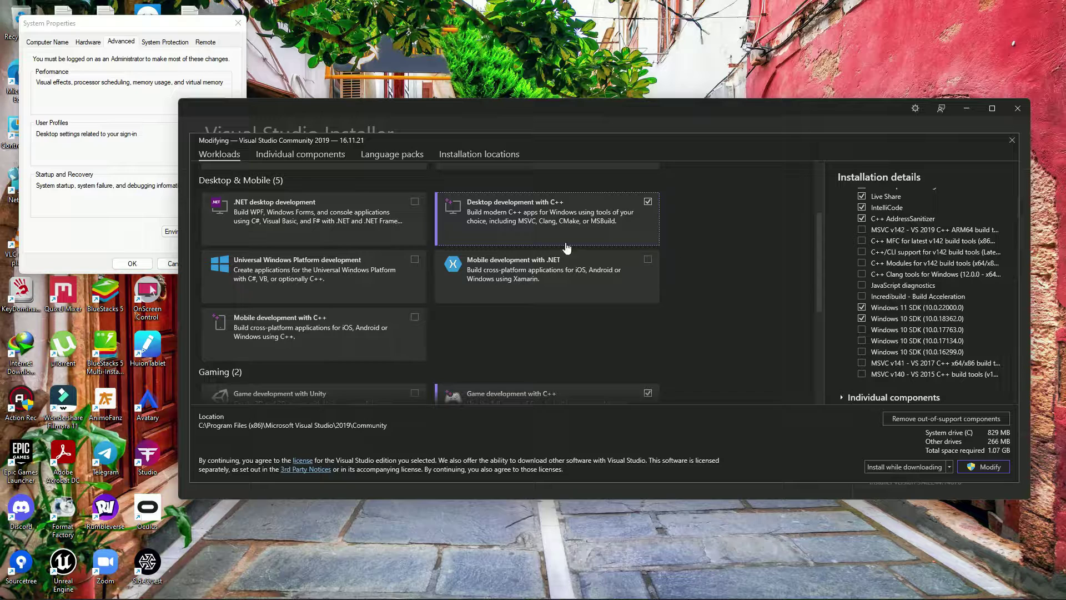
pyautogui.click(555, 225)
pyautogui.scroll(-1, 653, 318)
pyautogui.scroll(-1, 653, 317)
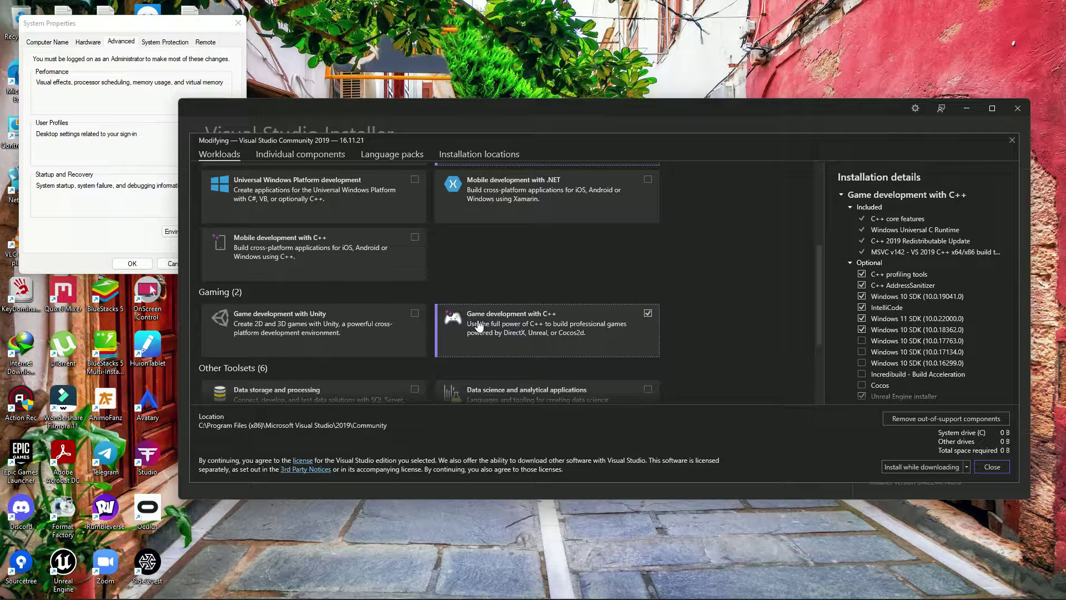
# Step: Toggle Game development with C++ off and back on, check individual components, and close without changes
pyautogui.click(542, 321)
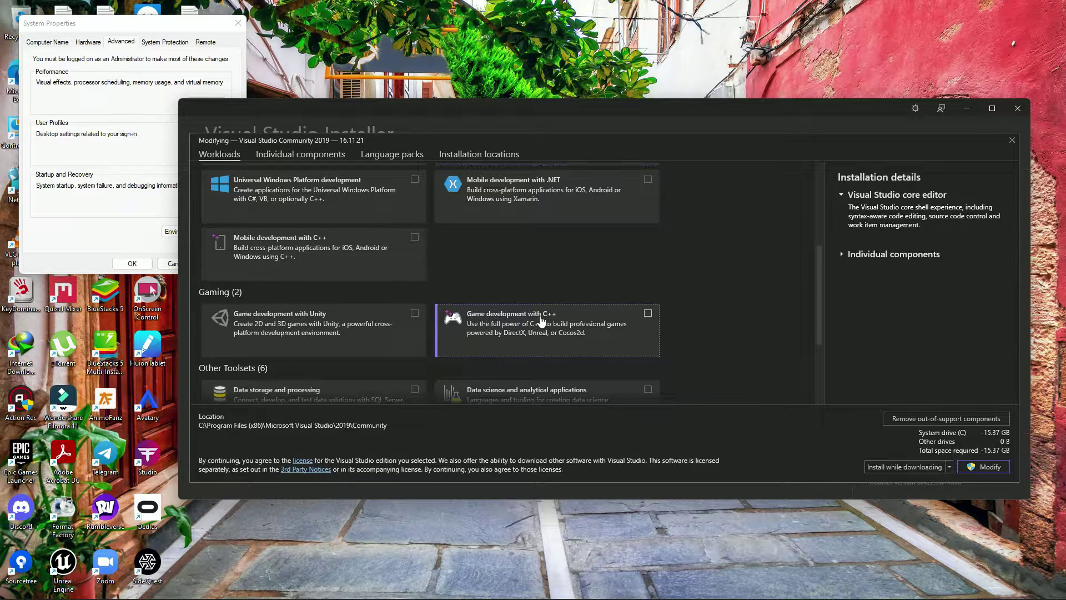
pyautogui.click(842, 254)
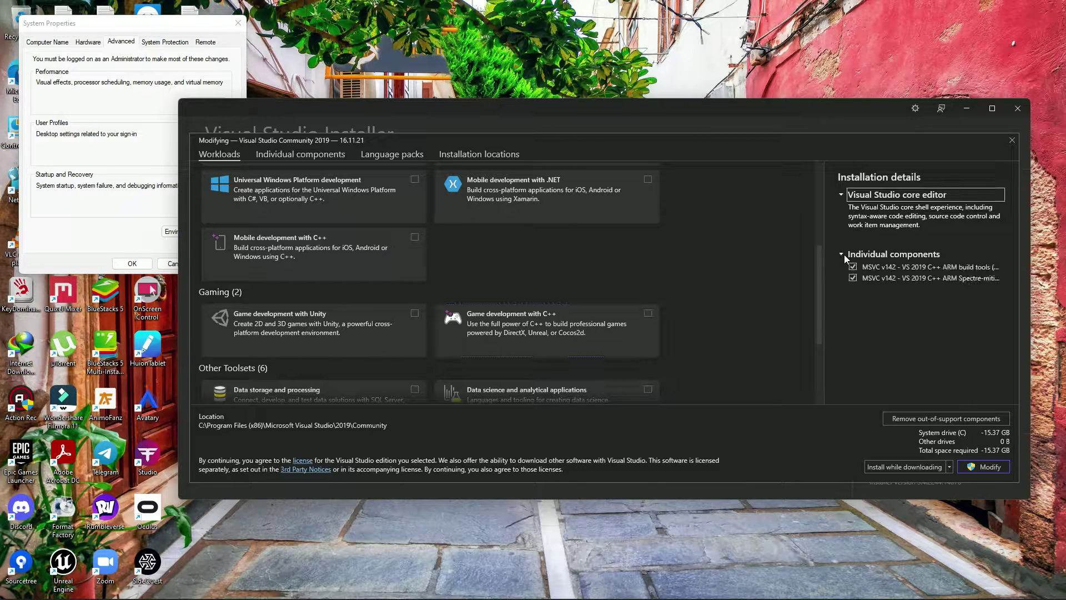
pyautogui.click(567, 338)
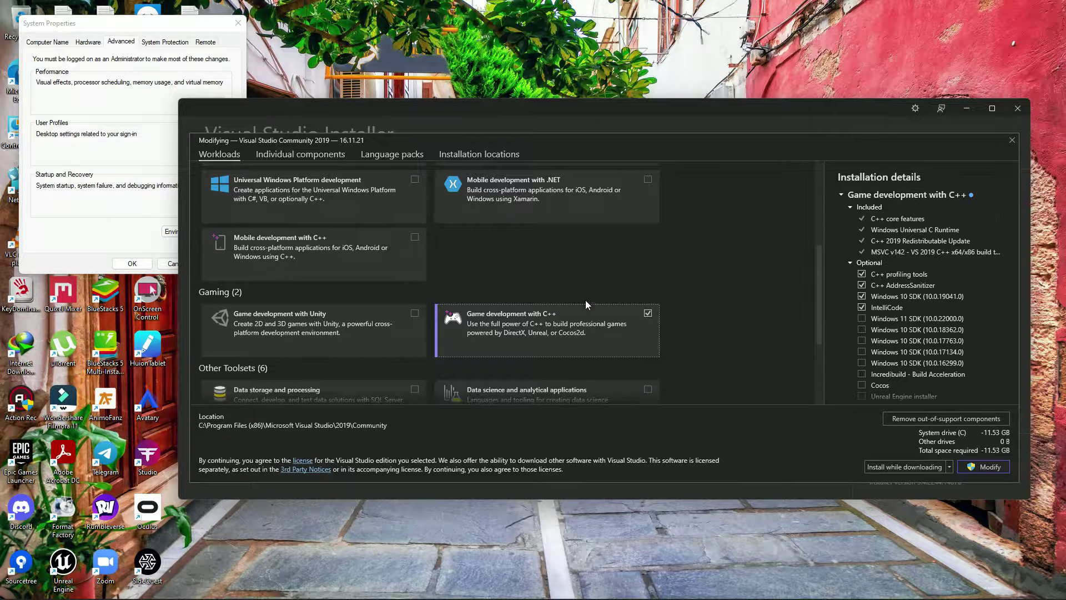
pyautogui.scroll(-3, 883, 333)
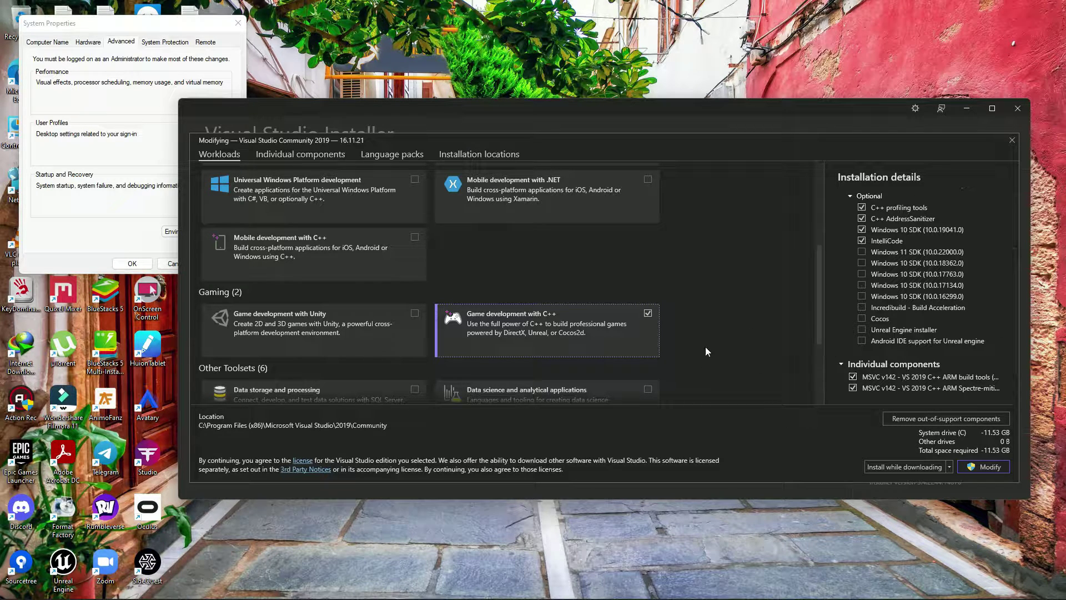
pyautogui.scroll(5, 667, 338)
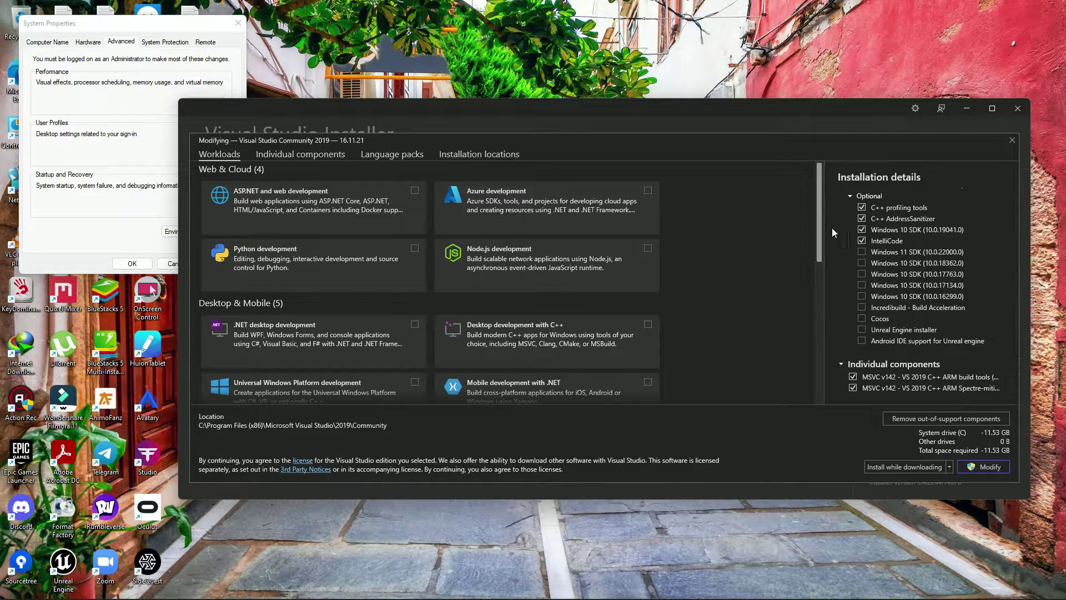
pyautogui.click(1013, 141)
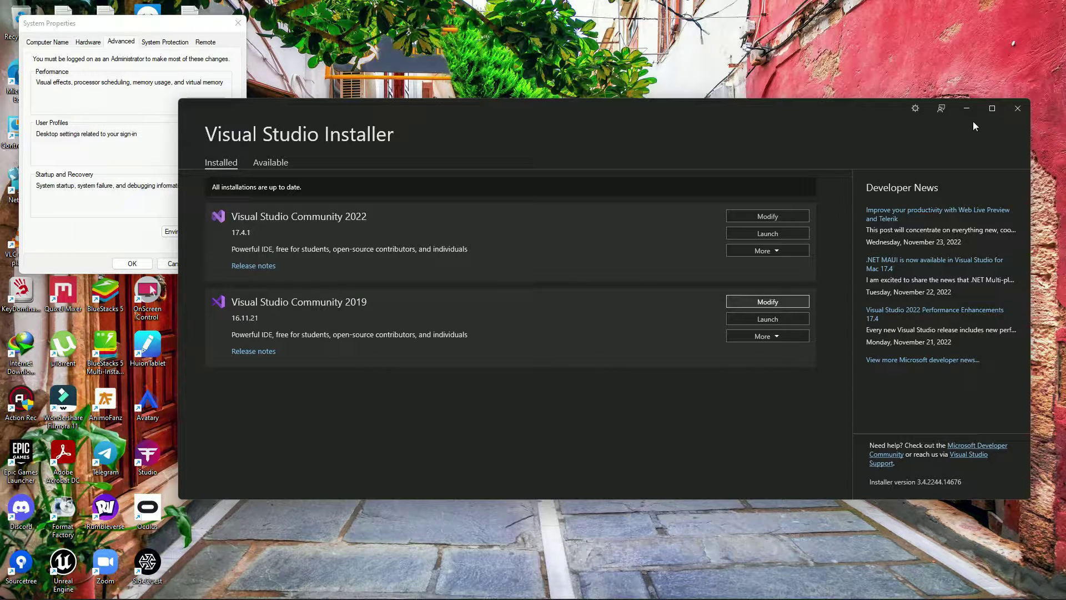
# Step: Close the Visual Studio Installer and bring up Configure options on the Android Studio welcome screen
pyautogui.click(1010, 115)
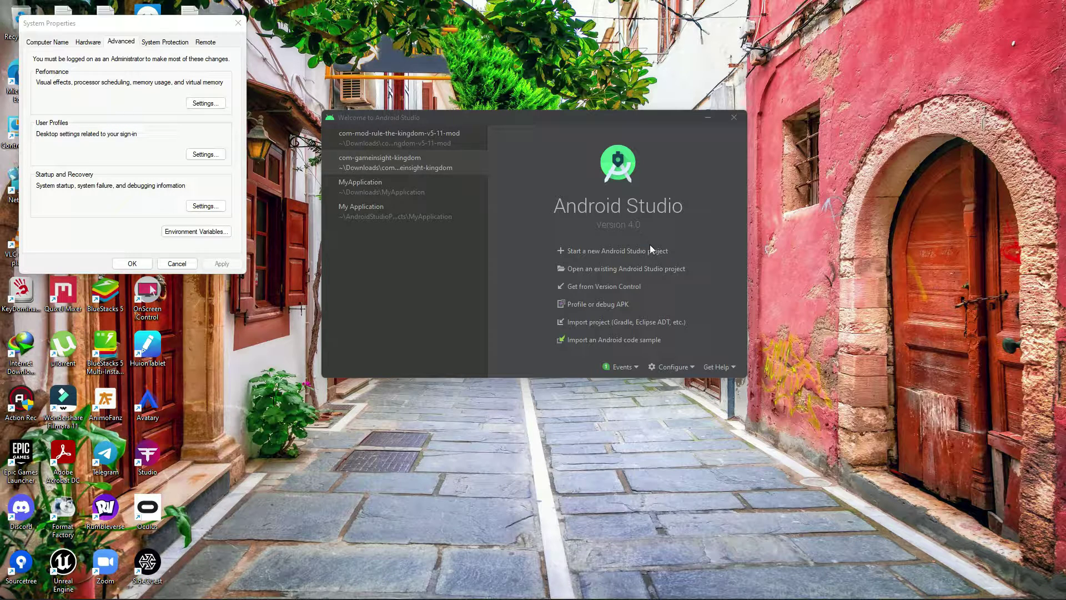
pyautogui.click(669, 369)
# Step: Open the SDK Manager and scroll SDK Platforms to the installed API 21 and API 19
pyautogui.click(672, 387)
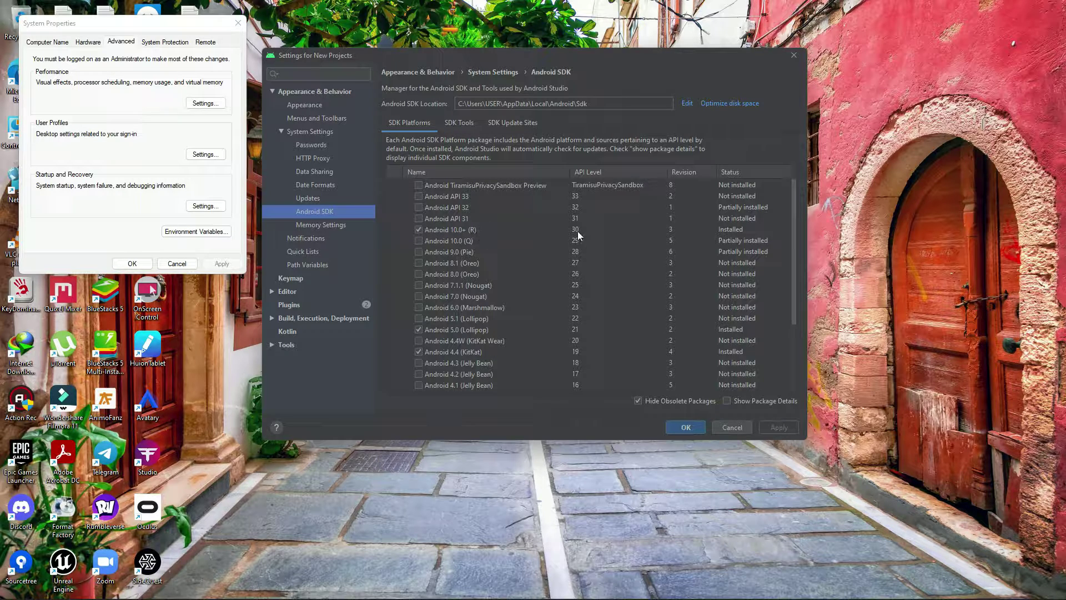
pyautogui.scroll(-3, 589, 231)
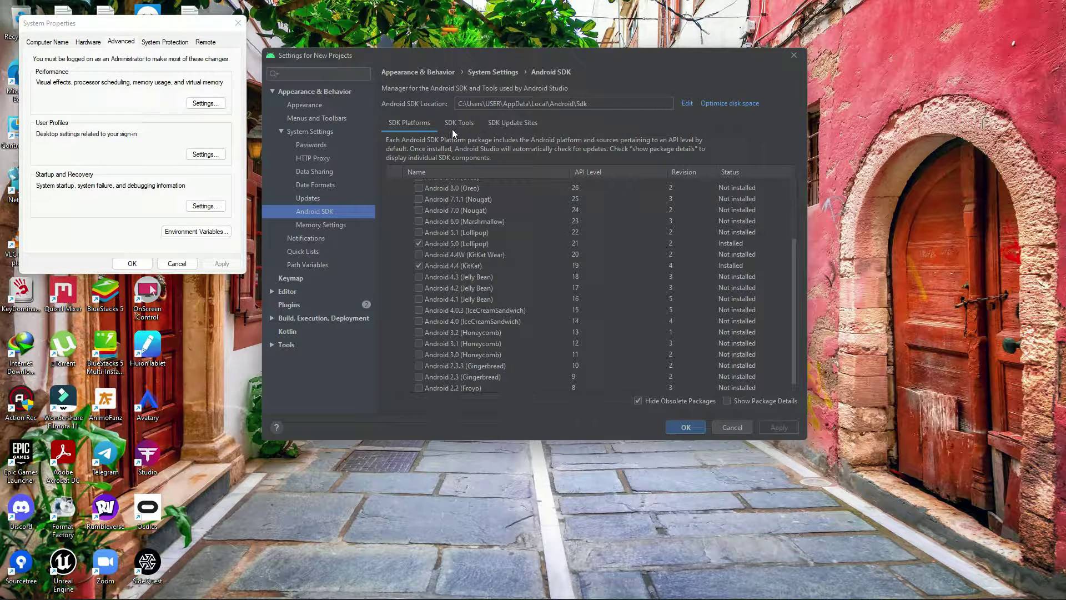
# Step: Show SDK Tools package details and scroll to NDK 25.1.8937393, 21.4.7075529 and 21.1.6352462
pyautogui.click(467, 122)
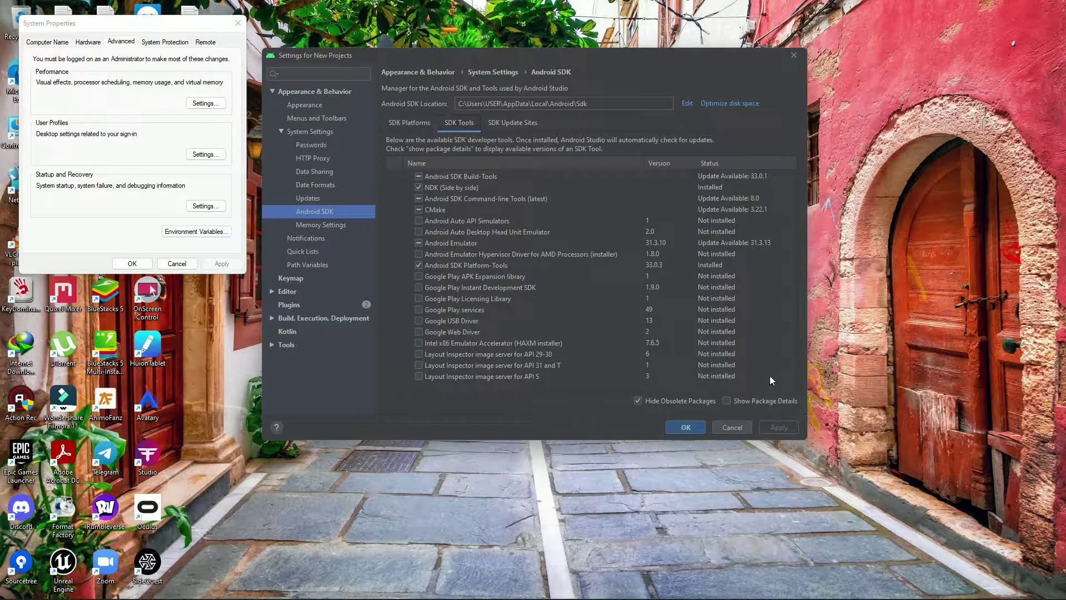
pyautogui.click(727, 401)
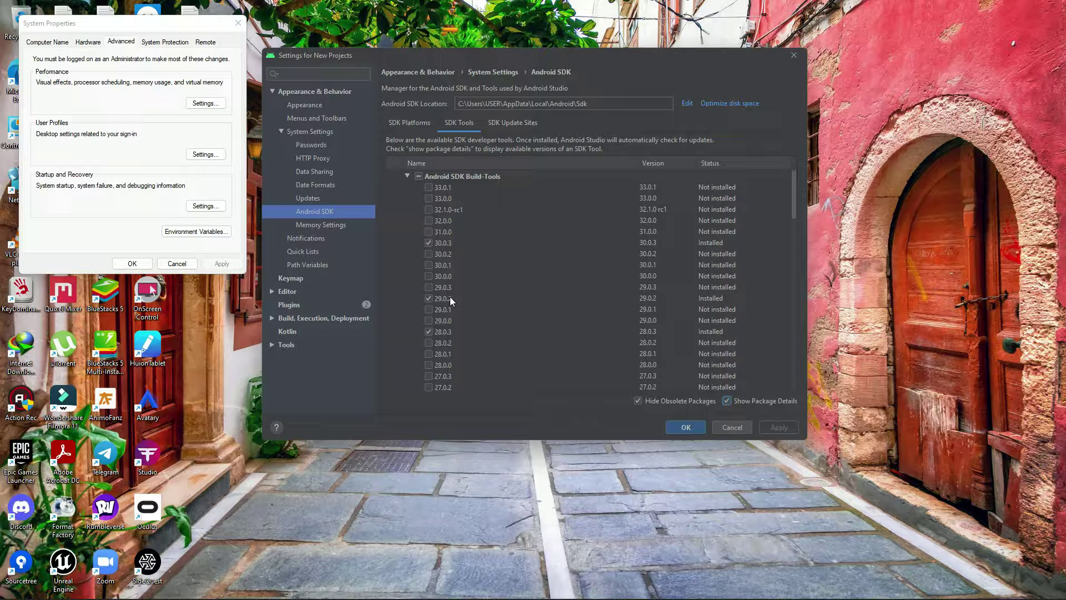
pyautogui.scroll(-1, 486, 328)
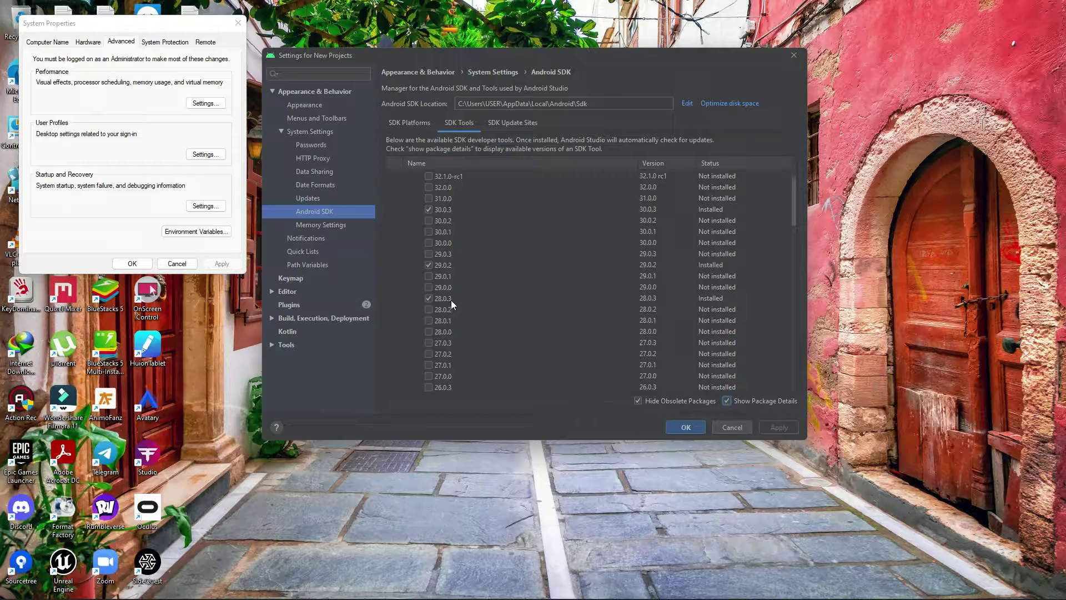
pyautogui.scroll(-8, 451, 300)
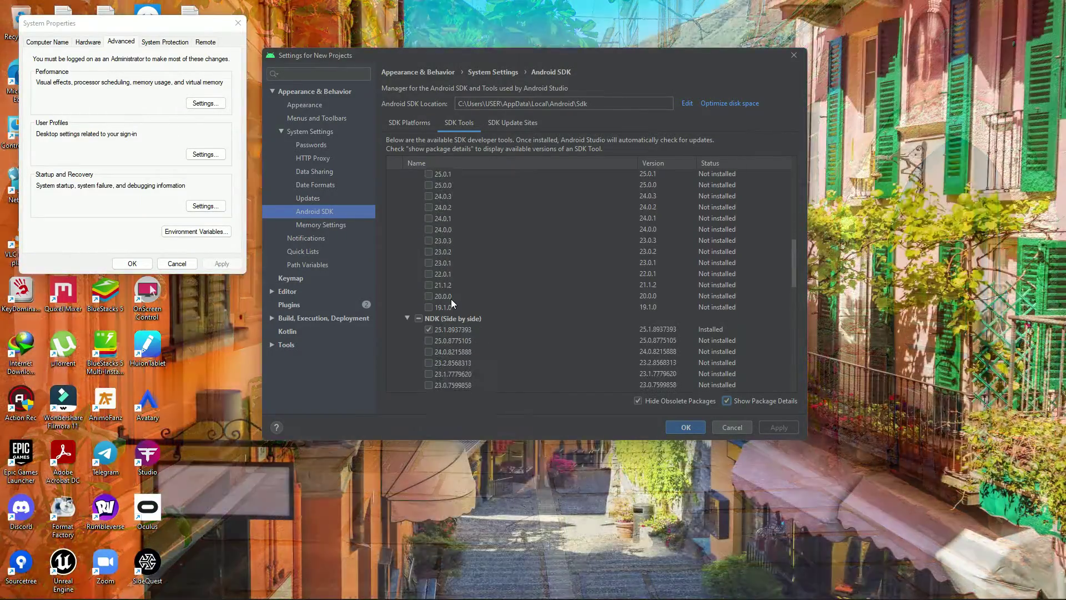
pyautogui.scroll(-2, 451, 300)
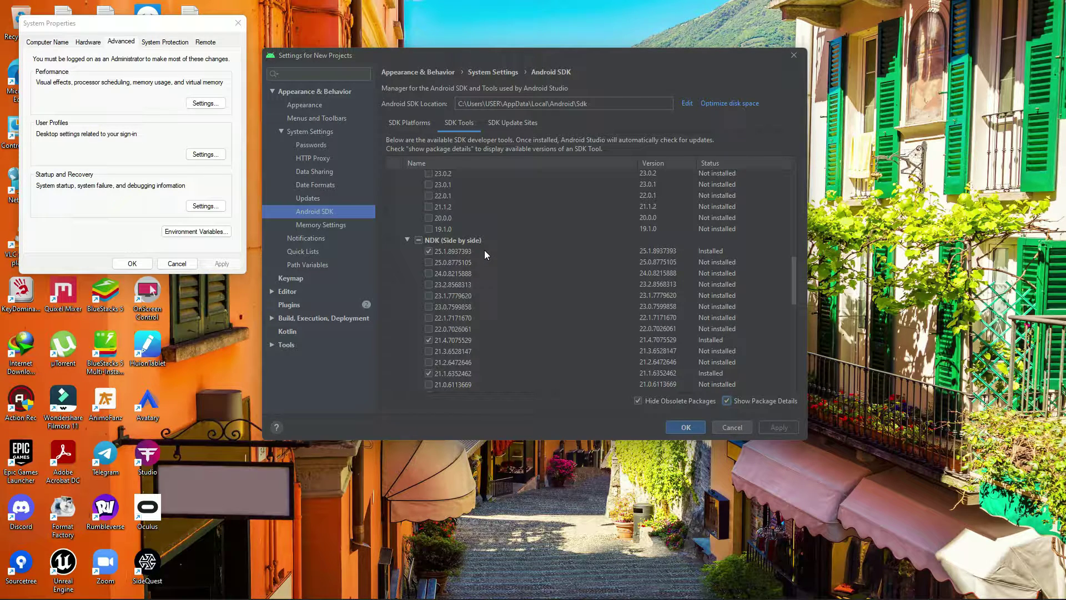
# Step: Scroll SDK Tools to Command-line Tools 1.0–7.0 and CMake 3.10.2.4988404
pyautogui.scroll(-1, 469, 253)
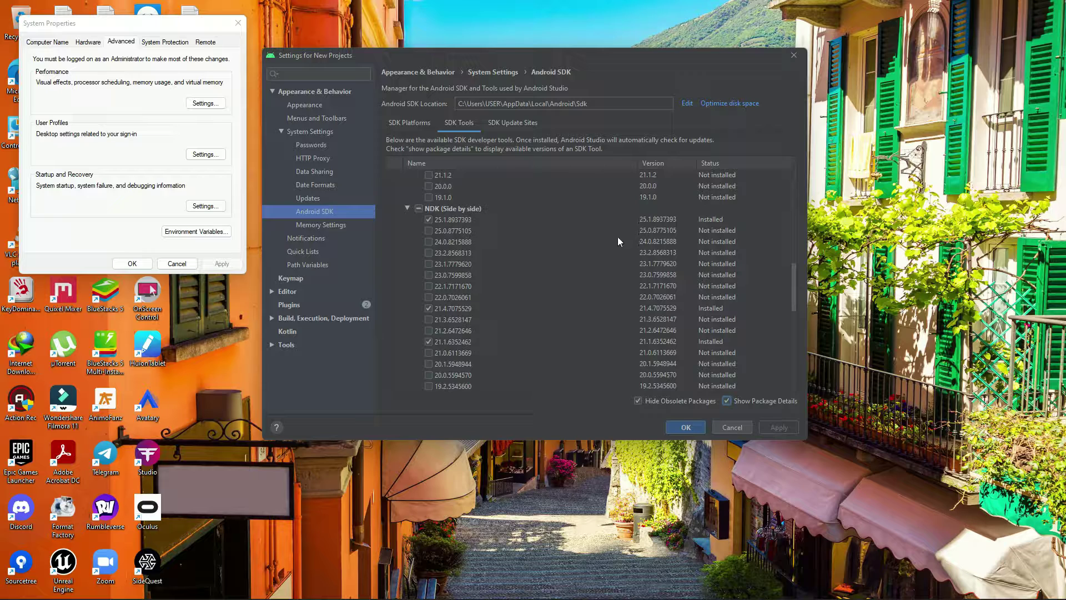
pyautogui.scroll(-1, 502, 256)
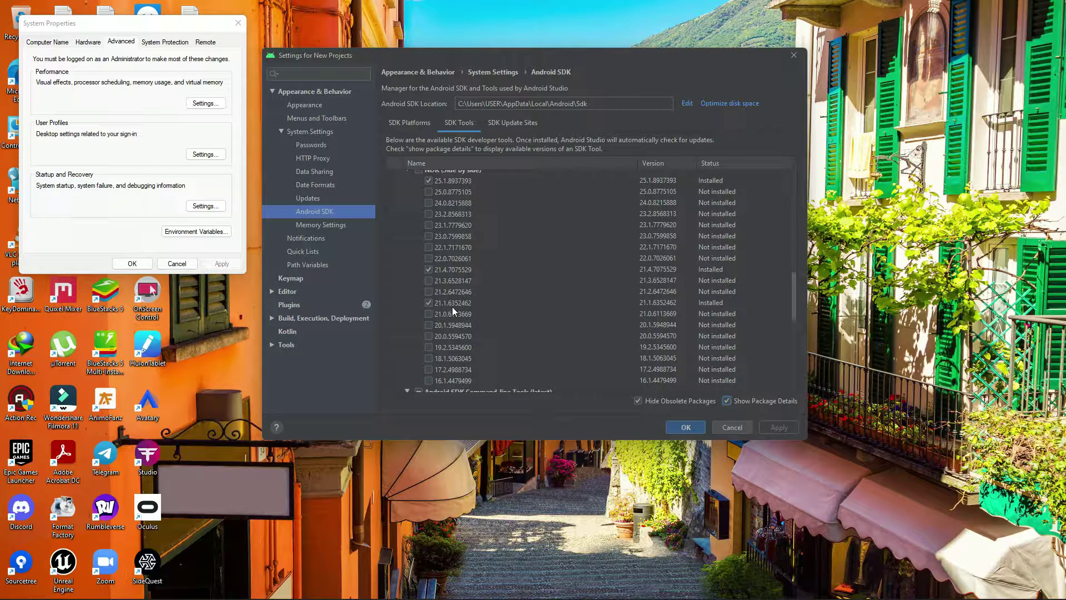
pyautogui.scroll(-1, 472, 299)
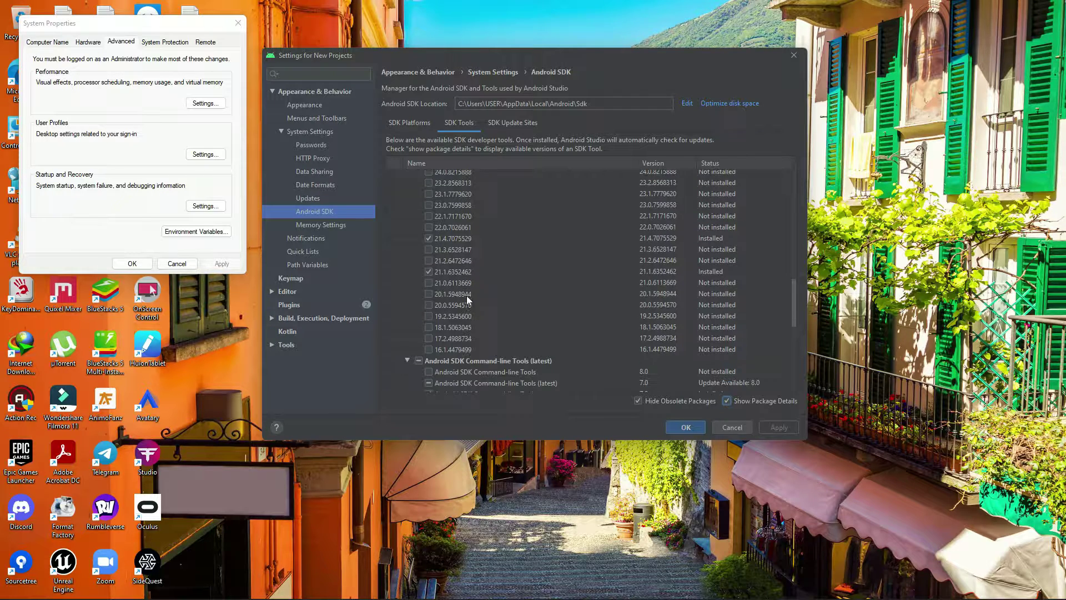
pyautogui.scroll(-5, 488, 266)
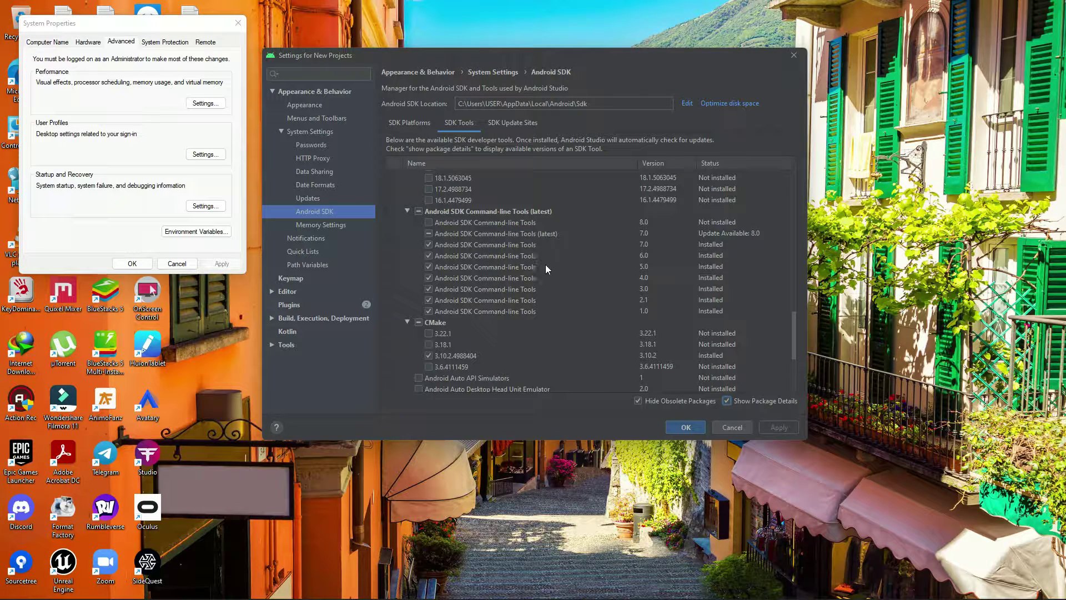
# Step: Scroll to the bottom of SDK Tools and close the Settings for New Projects window
pyautogui.scroll(-2, 538, 263)
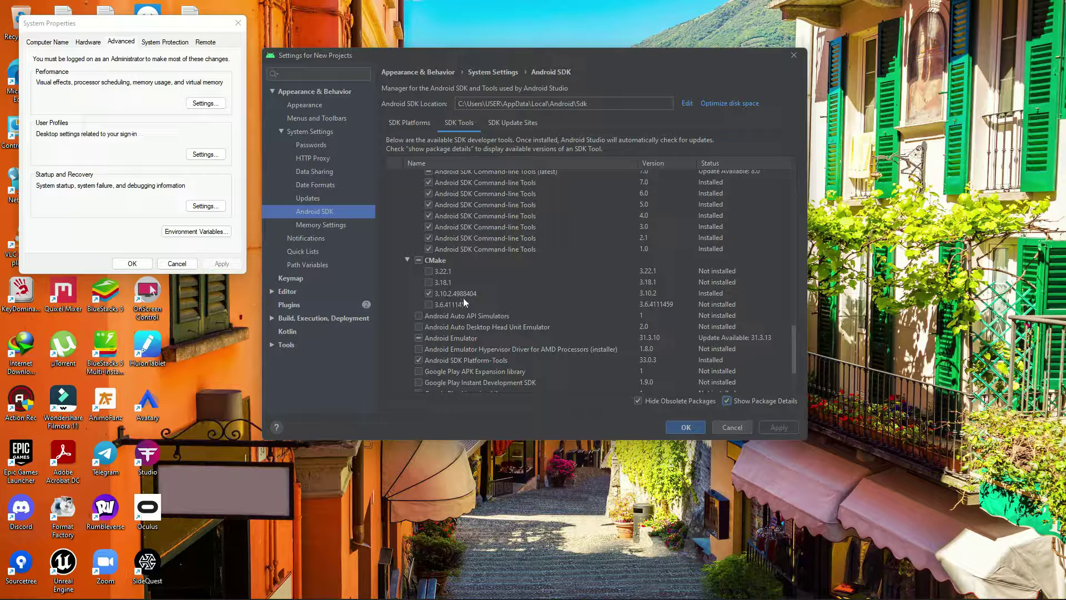
pyautogui.scroll(-3, 473, 302)
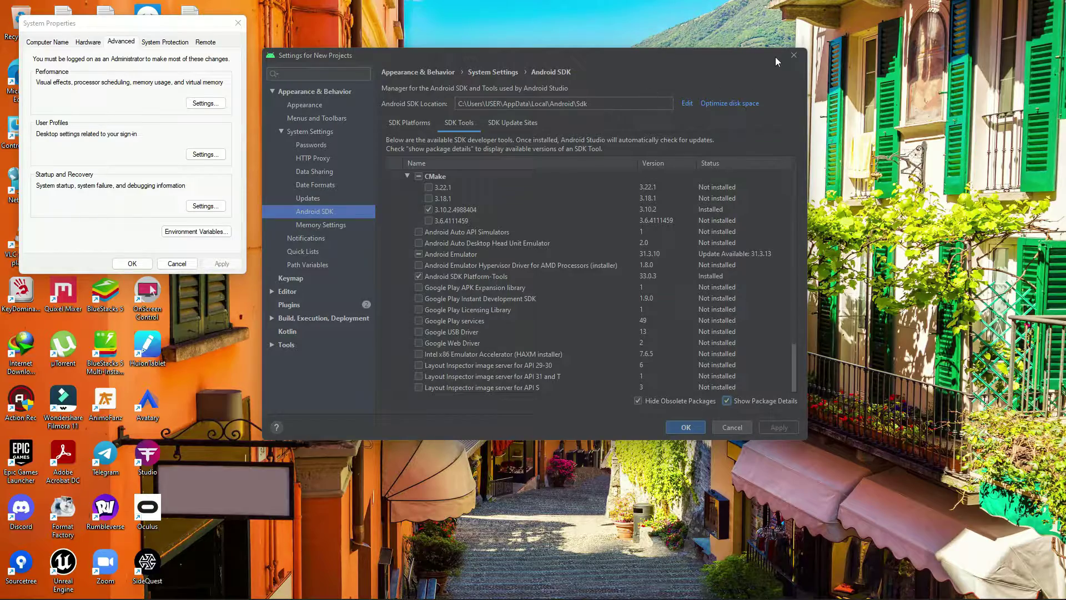
pyautogui.click(794, 55)
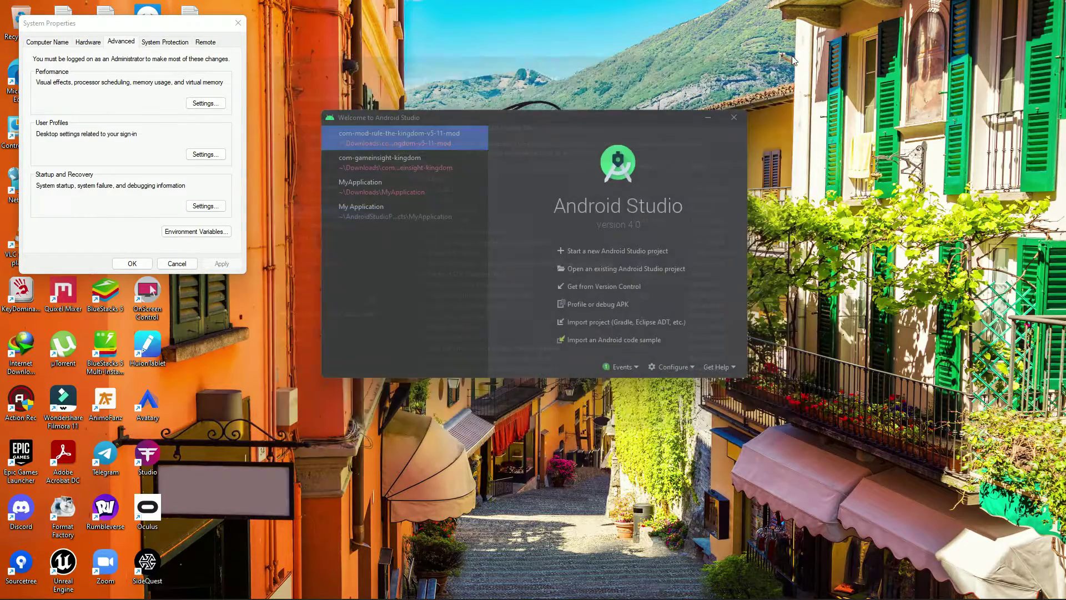
# Step: Close Android Studio and launch Command Prompt by searching 'cmd' in Windows search
pyautogui.click(734, 117)
pyautogui.moveTo(739, 596)
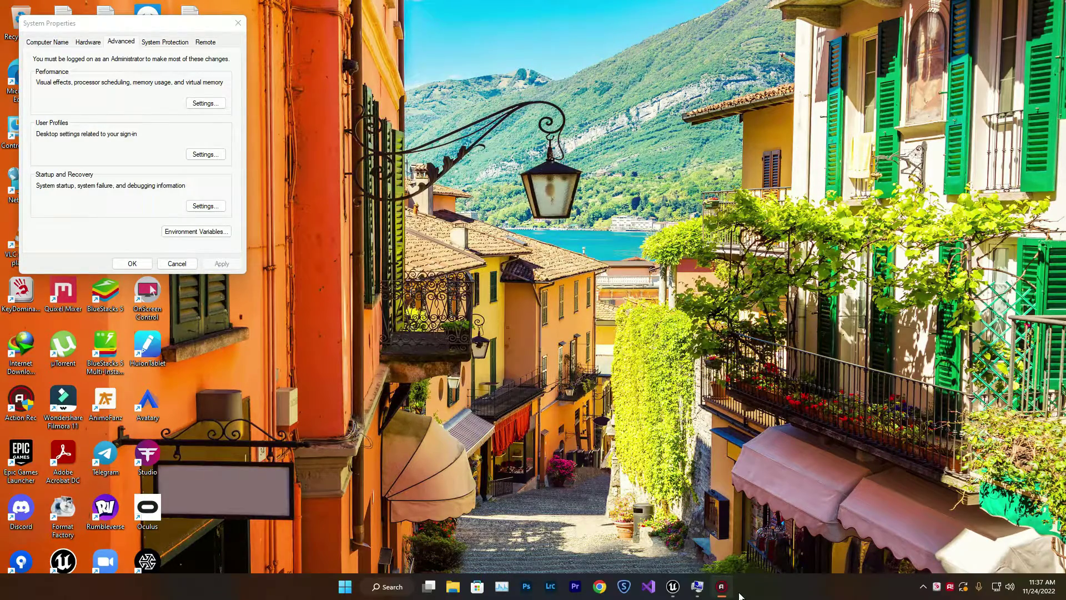
pyautogui.click(392, 586)
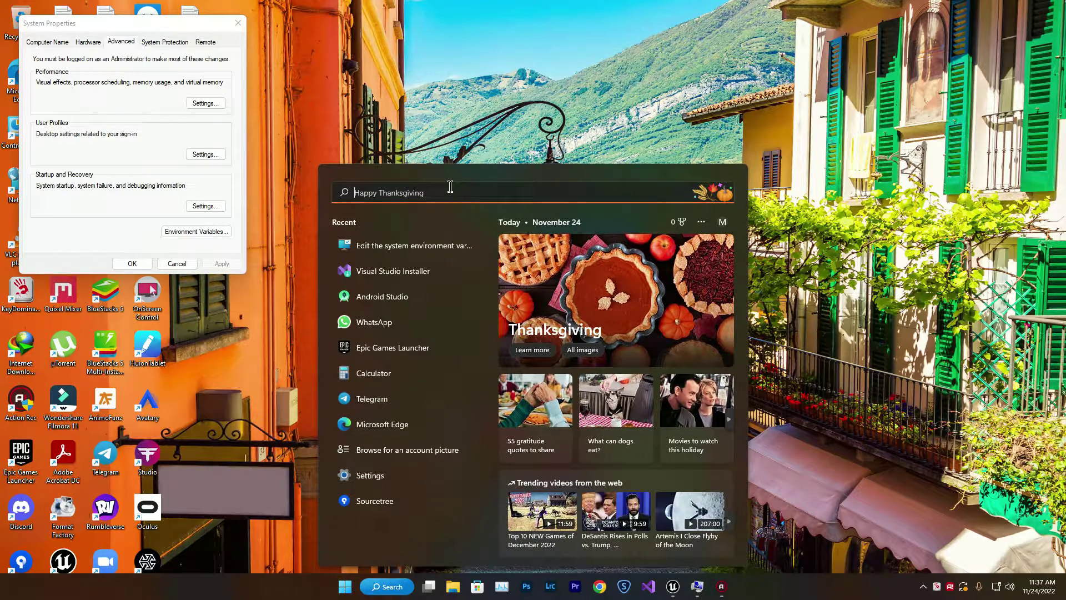
pyautogui.write('jva')
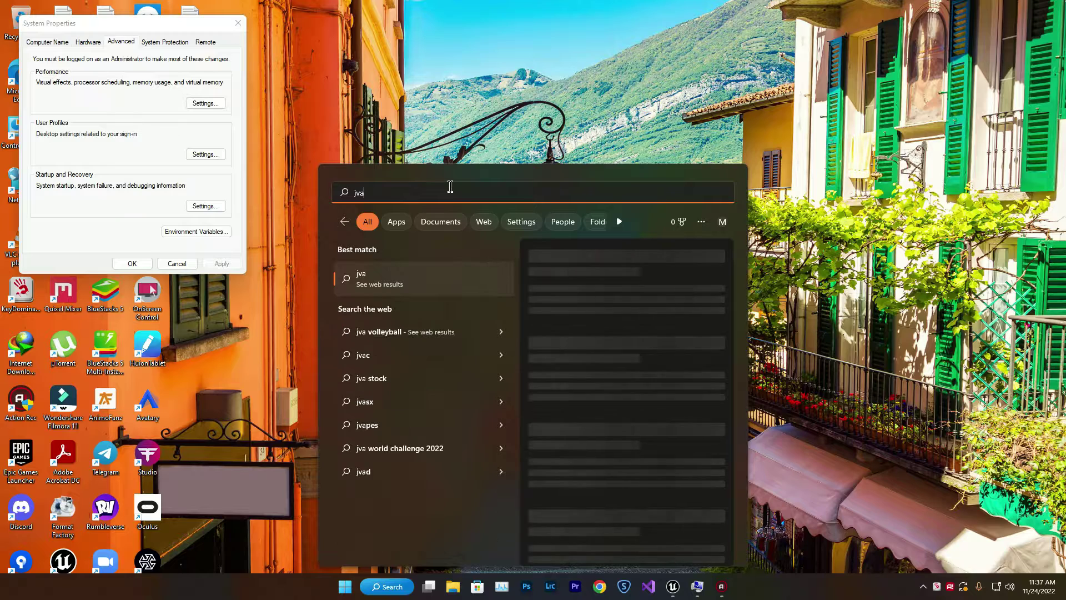
pyautogui.press('BackSpace')
pyautogui.press('BackSpace')
pyautogui.press('BackSpace')
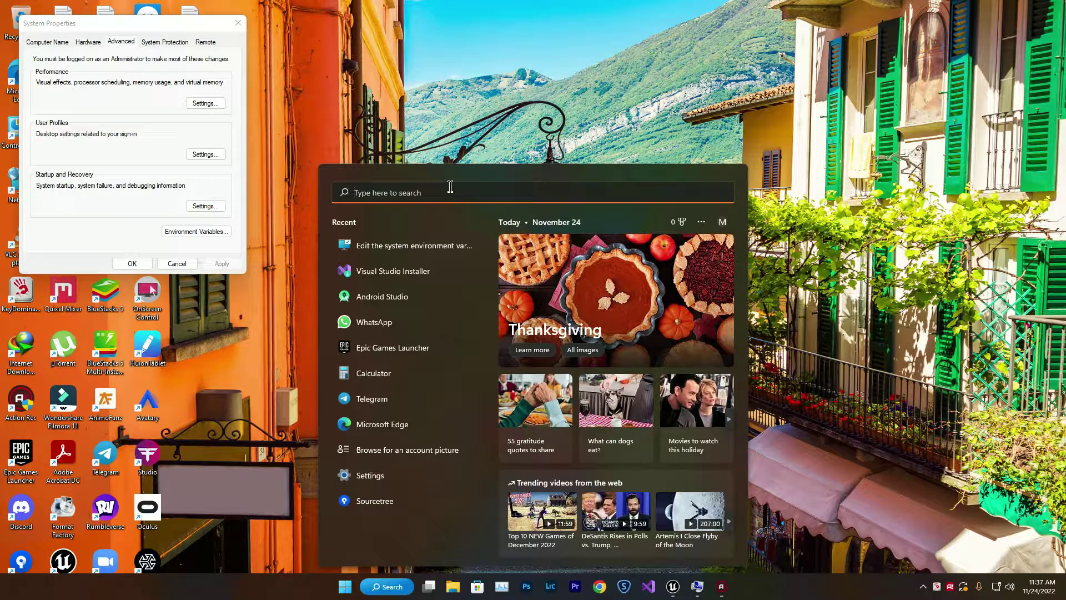
pyautogui.write('cmd')
pyautogui.press('Return')
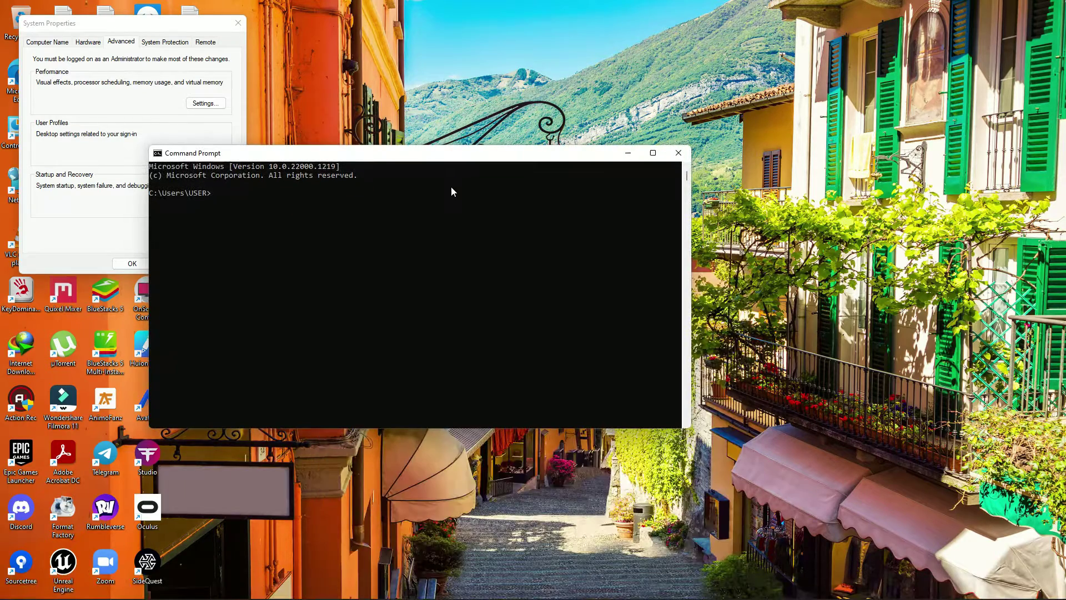
# Step: Run java -version in Command Prompt, confirming OpenJDK 1.8.0_302
pyautogui.write('java')
pyautogui.write(' version')
pyautogui.click(231, 194)
pyautogui.write('-')
pyautogui.press('BackSpace')
pyautogui.press('BackSpace')
pyautogui.press('BackSpace')
pyautogui.press('BackSpace')
pyautogui.press('BackSpace')
pyautogui.press('BackSpace')
pyautogui.press('BackSpace')
pyautogui.press('BackSpace')
pyautogui.press('BackSpace')
pyautogui.write('-version')
pyautogui.press('Return')
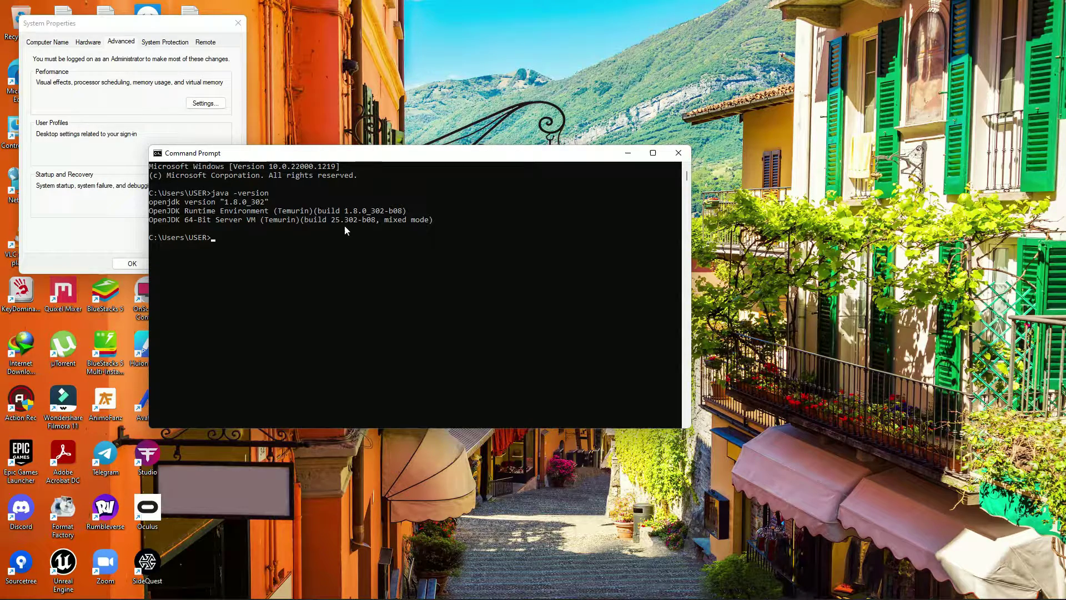
# Step: Close Command Prompt and open 'Edit the system environment variables' from Windows search
pyautogui.click(678, 153)
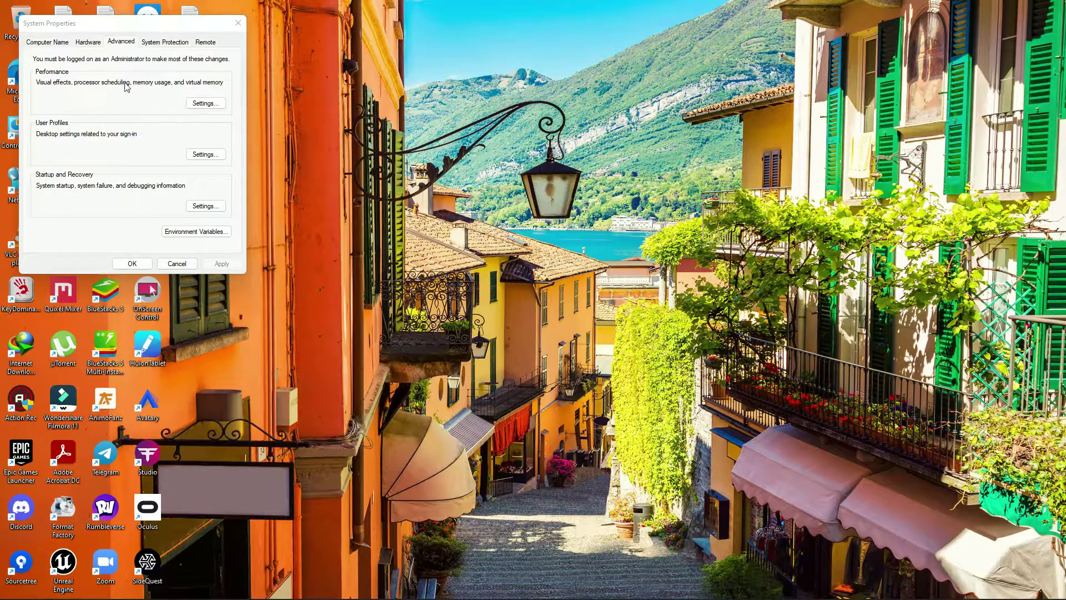
pyautogui.click(383, 587)
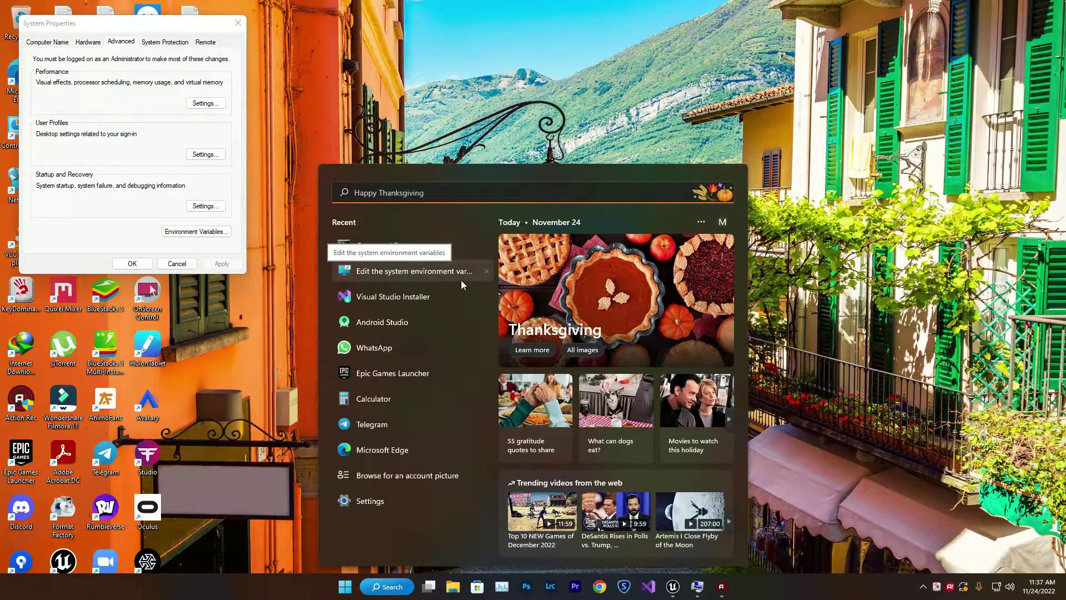
pyautogui.click(461, 280)
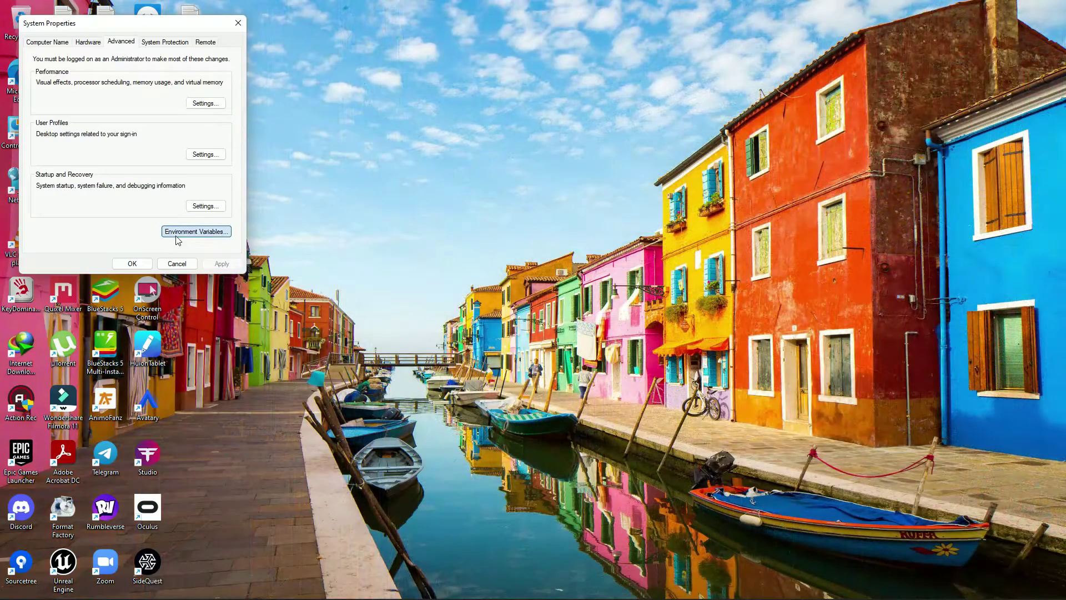
# Step: Open Environment Variables, select the user JAVA_HOME, and cancel a new user variable unsaved
pyautogui.click(177, 236)
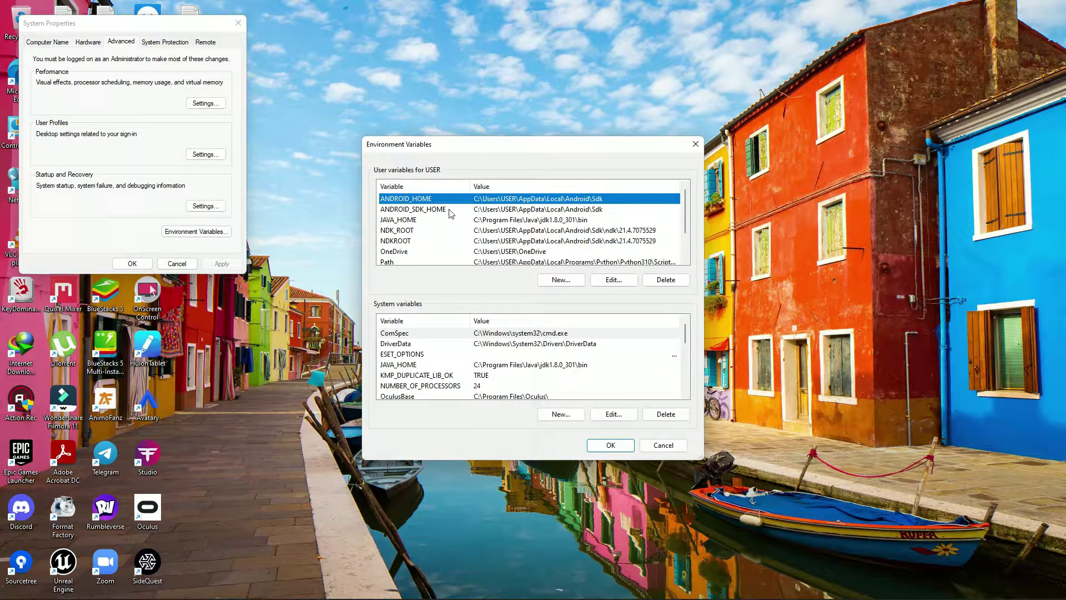
pyautogui.click(384, 221)
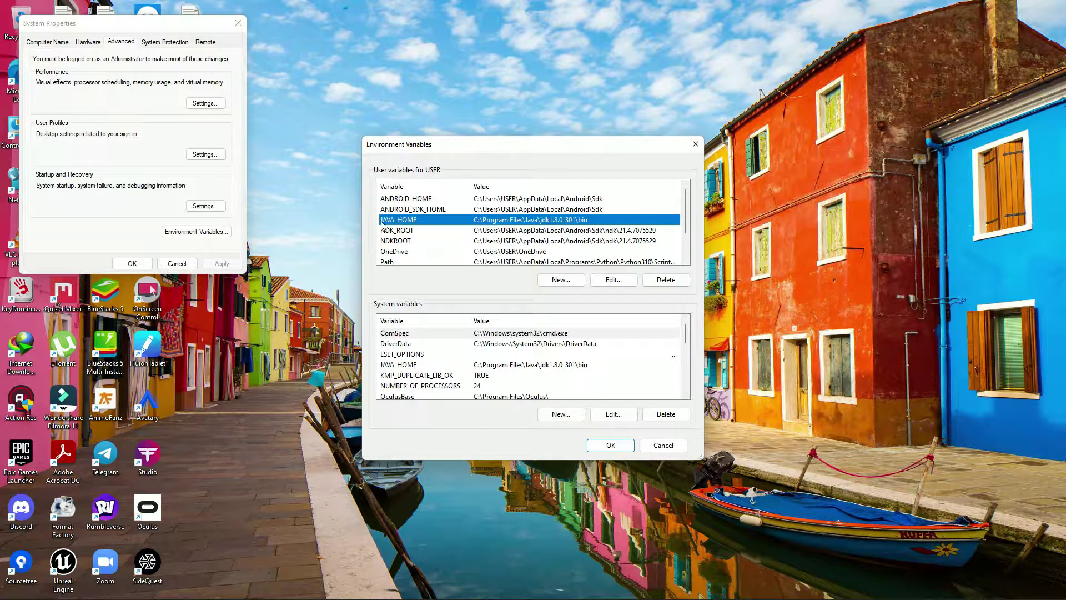
pyautogui.click(561, 281)
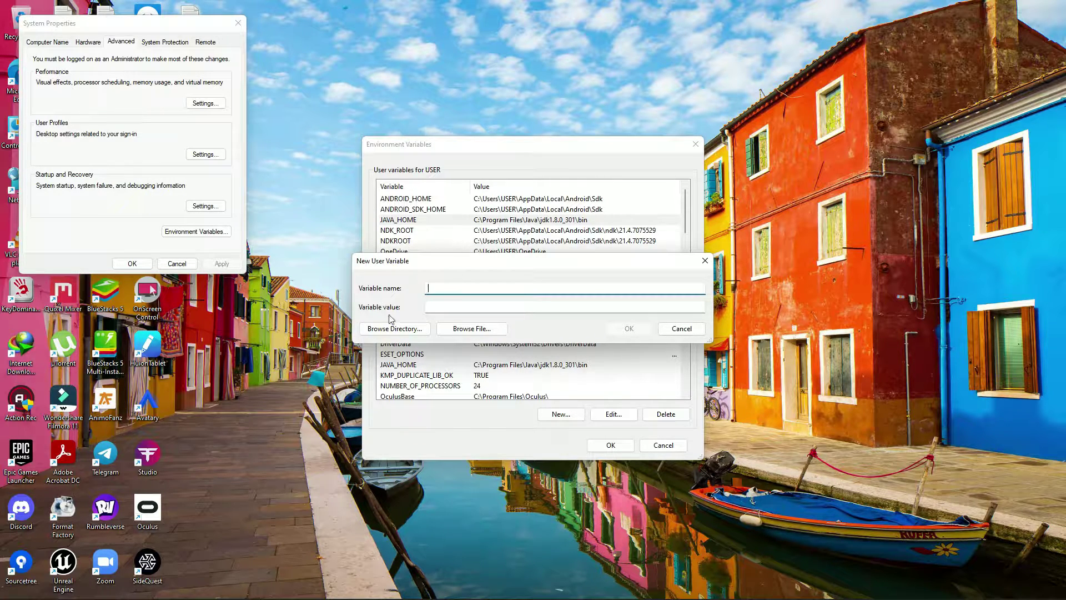
pyautogui.click(465, 305)
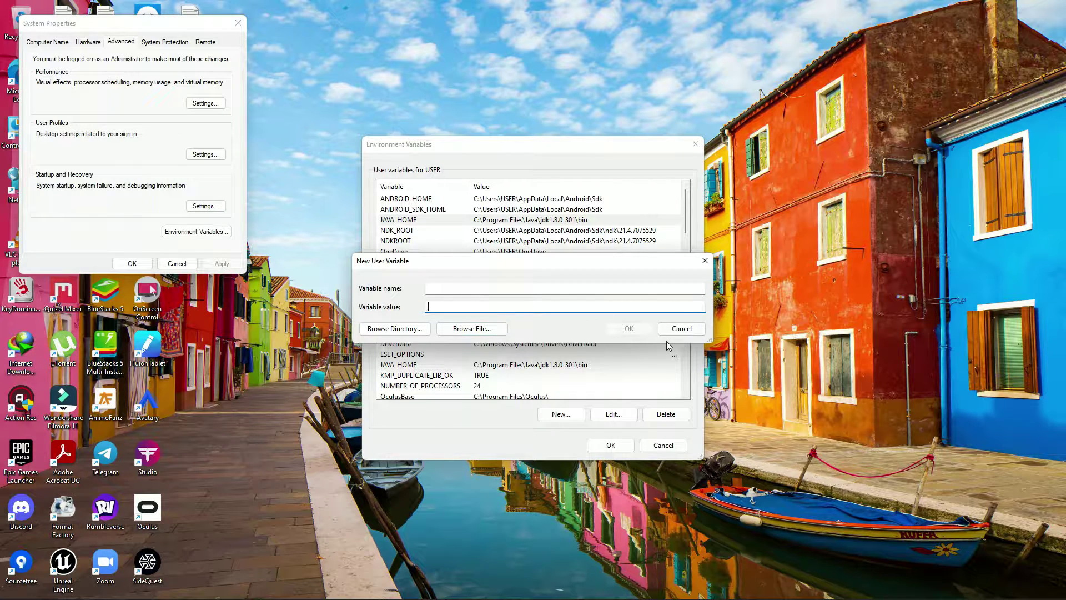
pyautogui.click(711, 260)
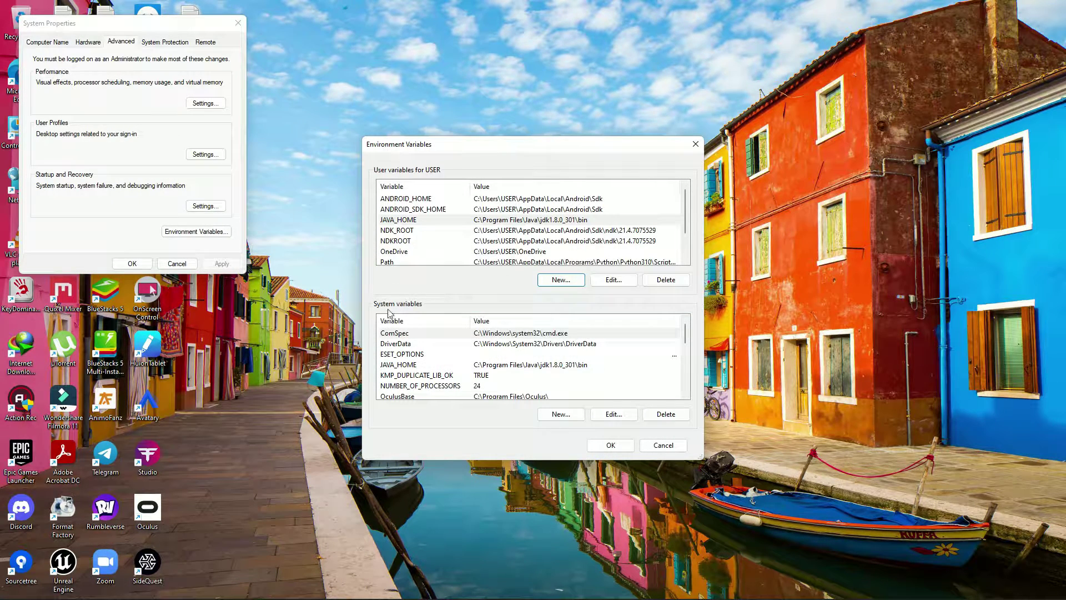
# Step: Inspect the system JAVA_HOME variable, then close Environment Variables and System Properties
pyautogui.click(401, 365)
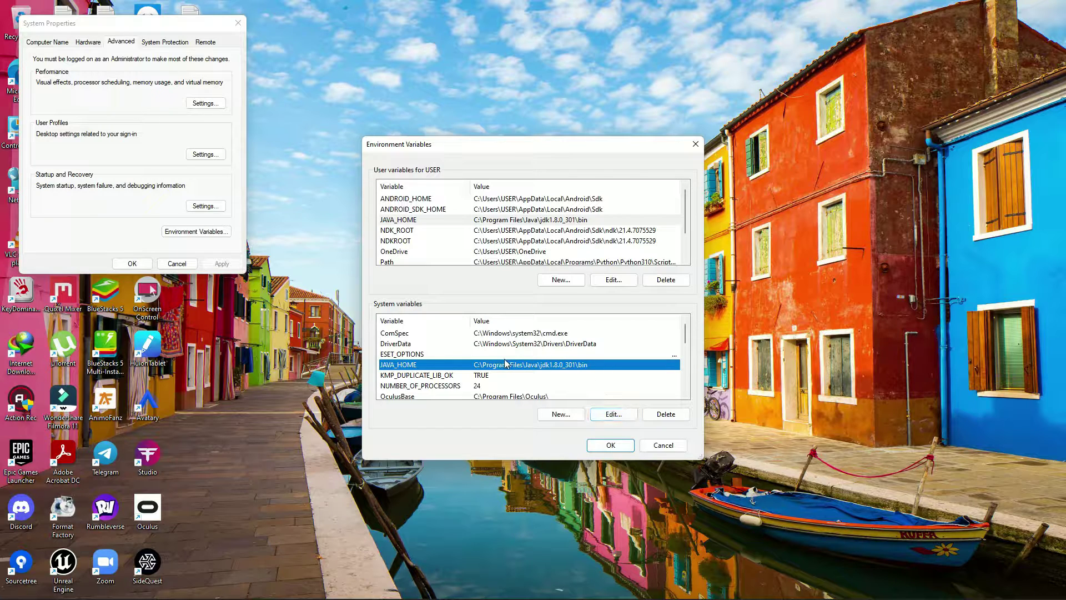
pyautogui.scroll(-1, 563, 369)
pyautogui.scroll(-2, 563, 367)
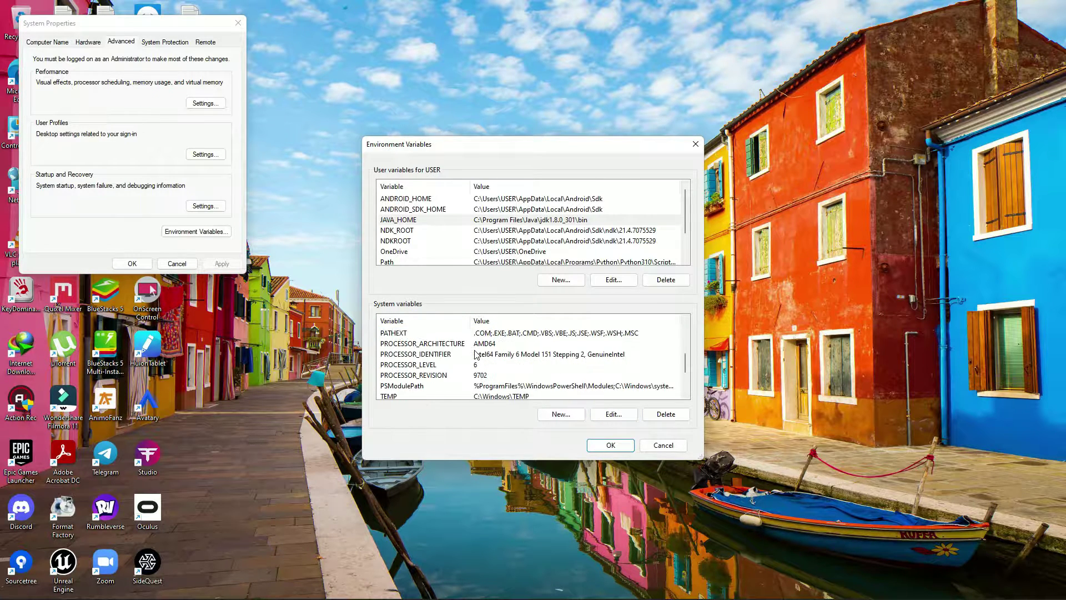
pyautogui.scroll(-2, 550, 355)
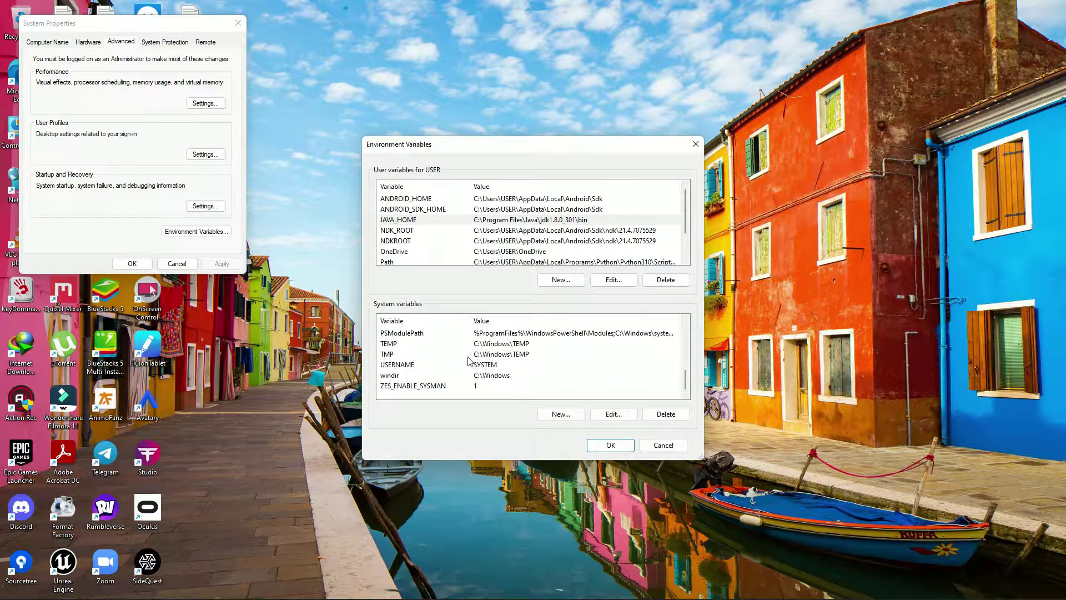
pyautogui.click(695, 143)
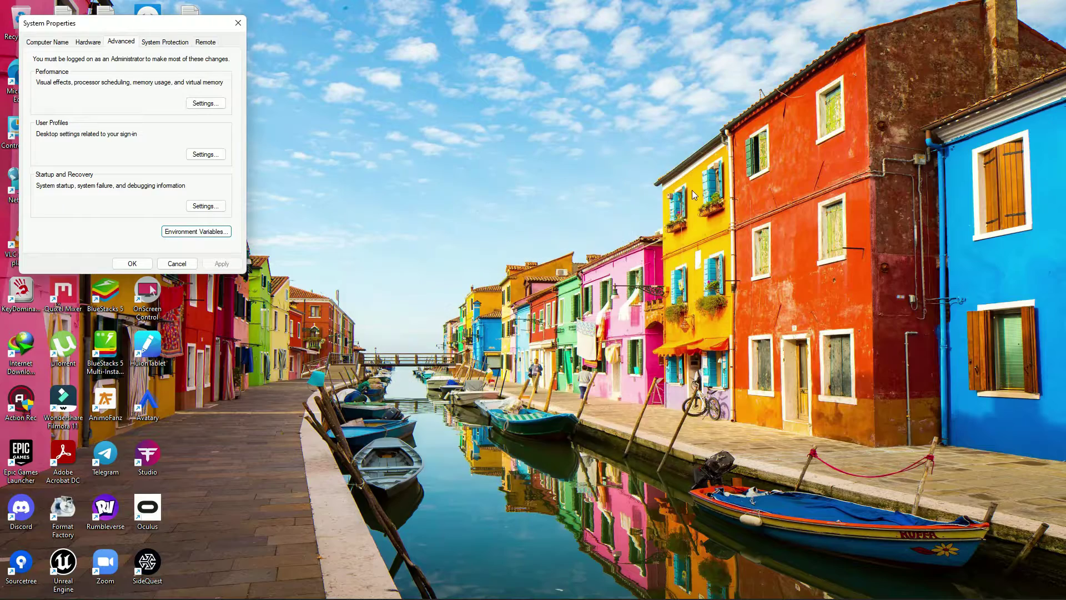
pyautogui.click(238, 23)
# Step: Launch a new Command Prompt window from the taskbar and close it again
pyautogui.click(413, 595)
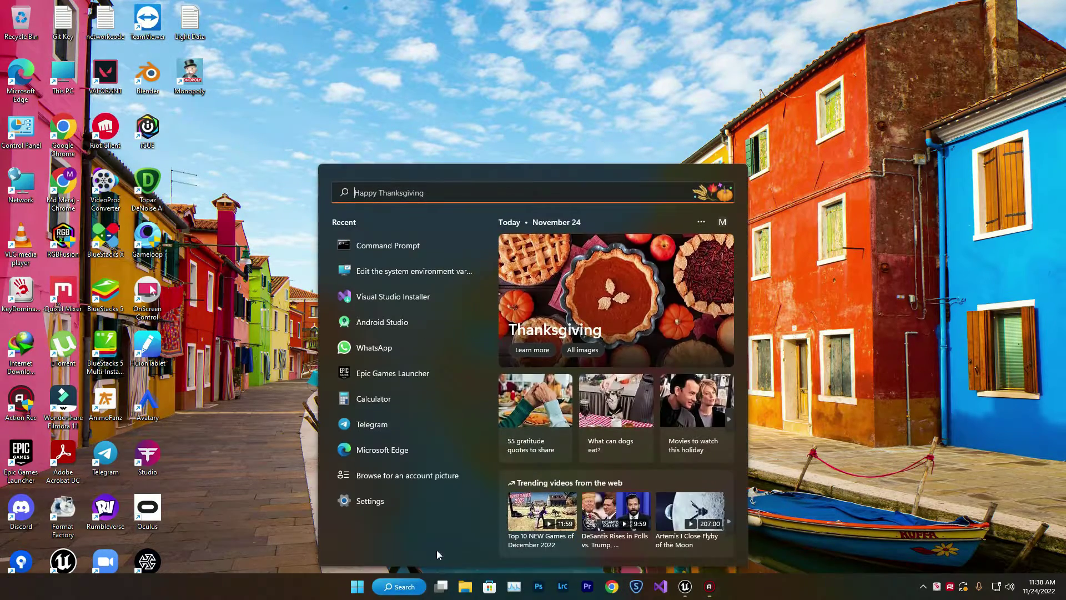
pyautogui.click(373, 237)
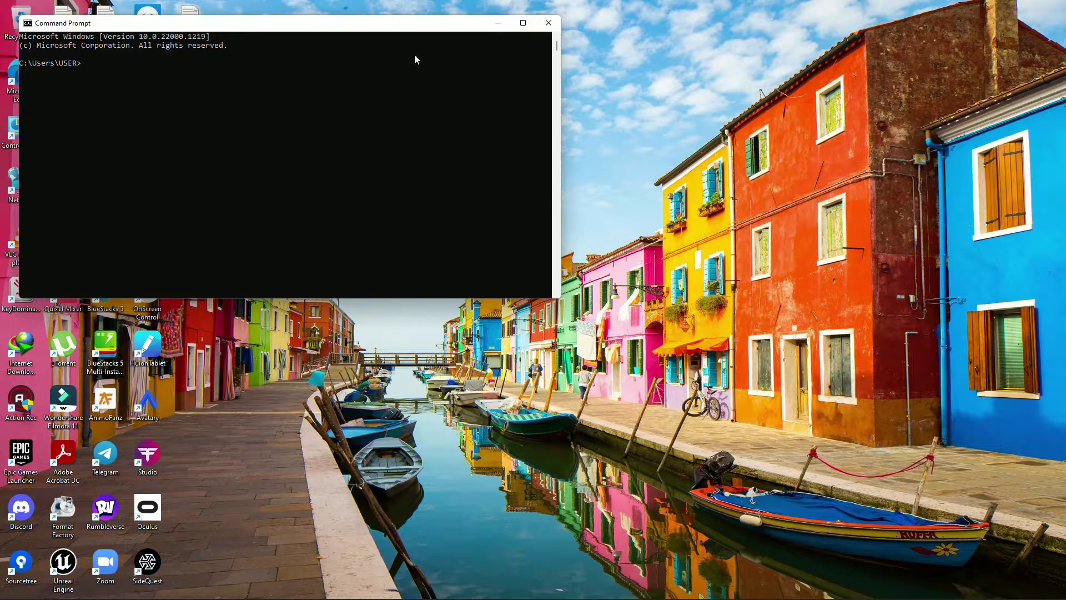
pyautogui.click(549, 23)
pyautogui.moveTo(885, 593)
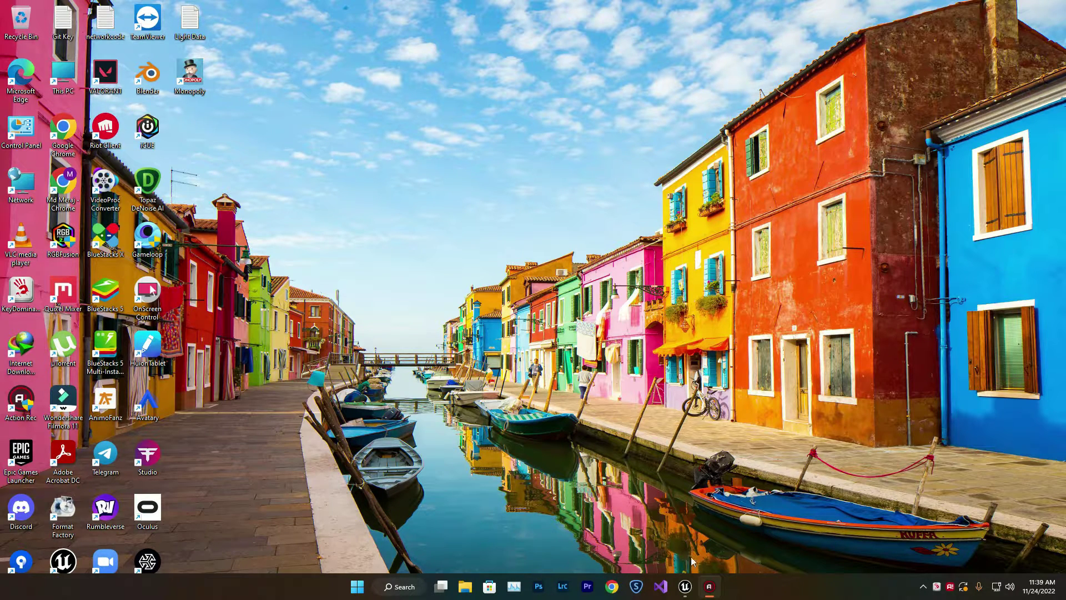
# Step: Restore the mobile project's Unreal Editor and open Edit > Project Settings
pyautogui.click(685, 594)
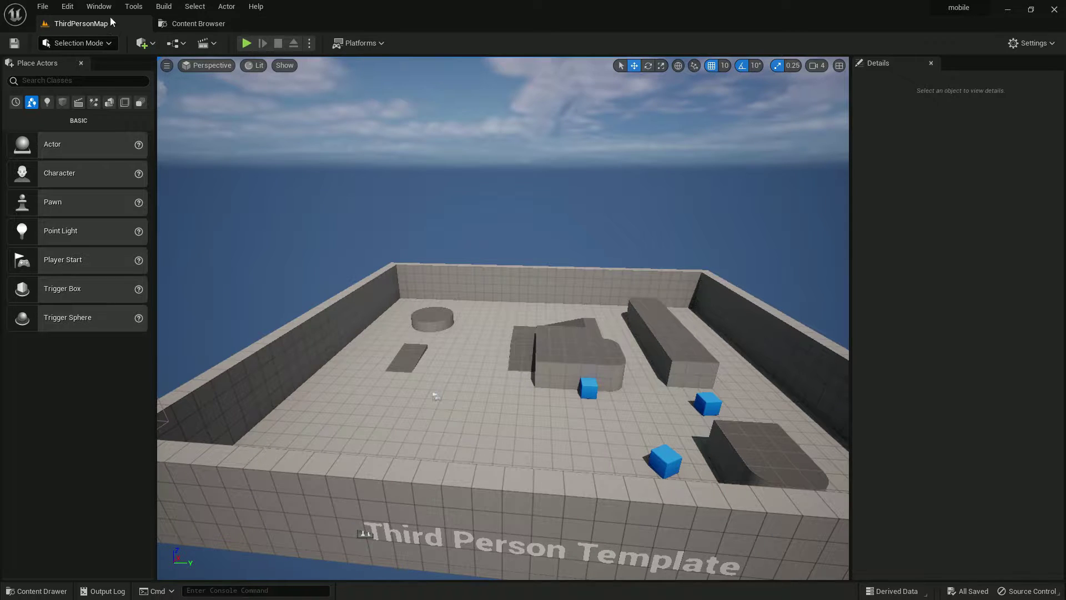
pyautogui.click(70, 8)
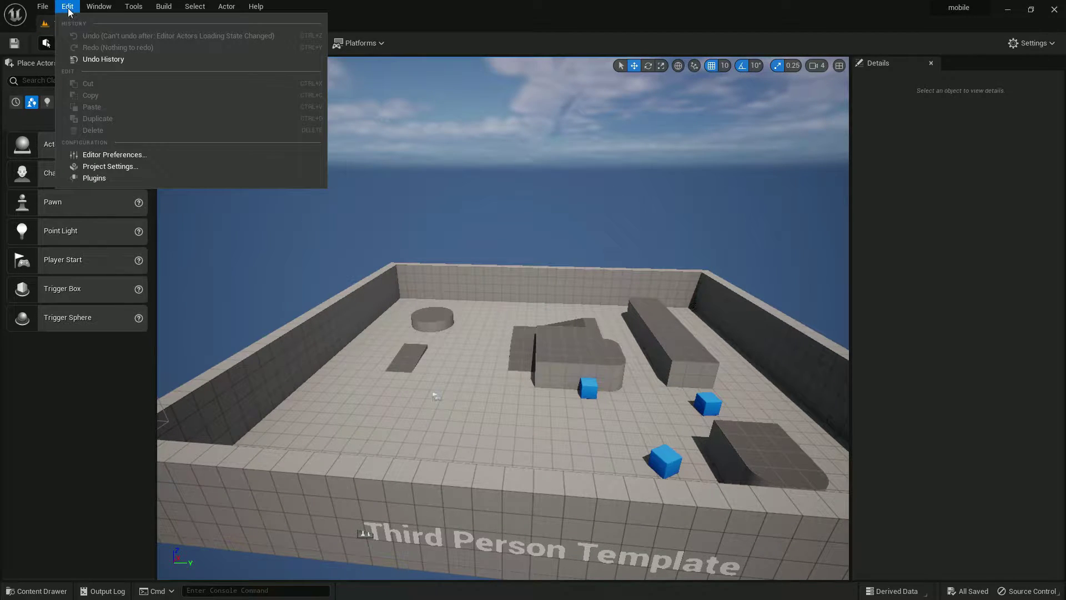
pyautogui.click(189, 166)
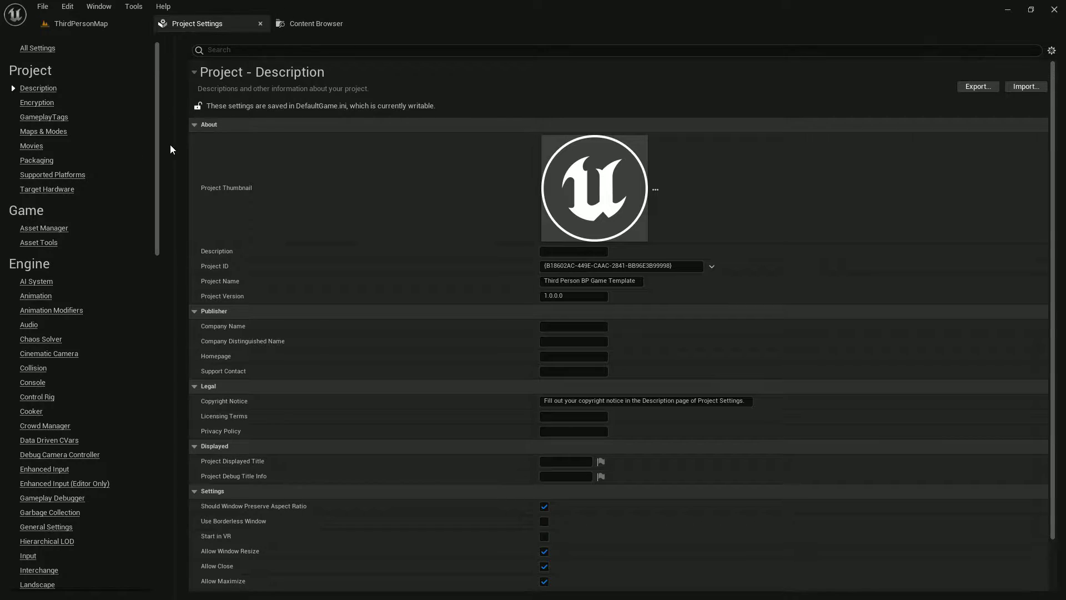
# Step: Scroll the Project Settings categories to Platforms and show the Android SDK page
pyautogui.moveTo(158, 180); pyautogui.dragTo(181, 502)
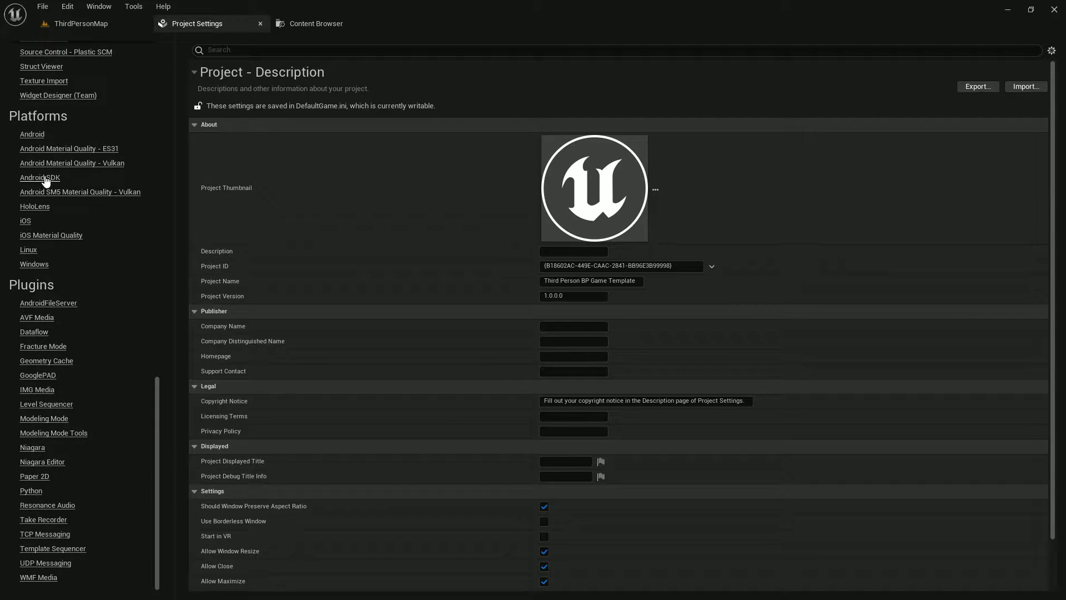
pyautogui.click(39, 177)
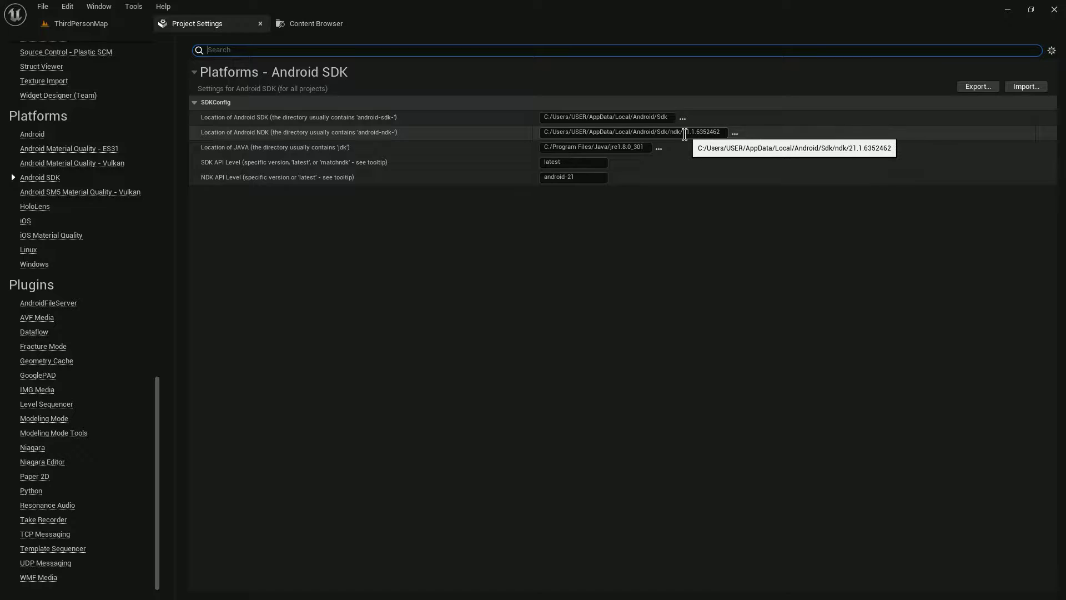
# Step: Browse for a new Android NDK folder, navigating from C:\Users into the user's AppData
pyautogui.click(735, 133)
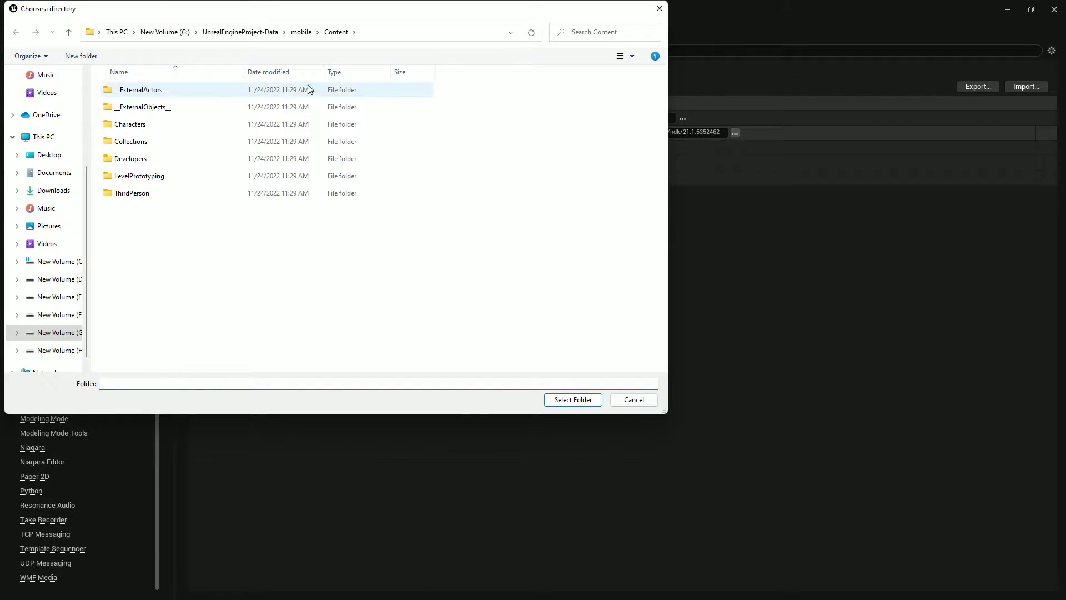
pyautogui.click(55, 261)
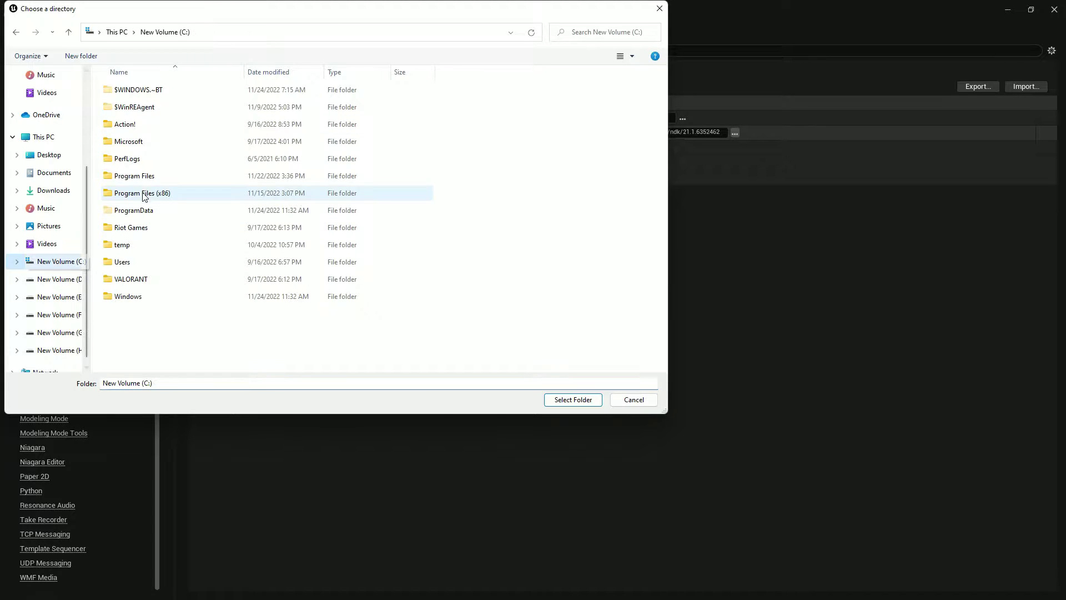
pyautogui.click(126, 259)
pyautogui.doubleClick(126, 259)
pyautogui.doubleClick(143, 125)
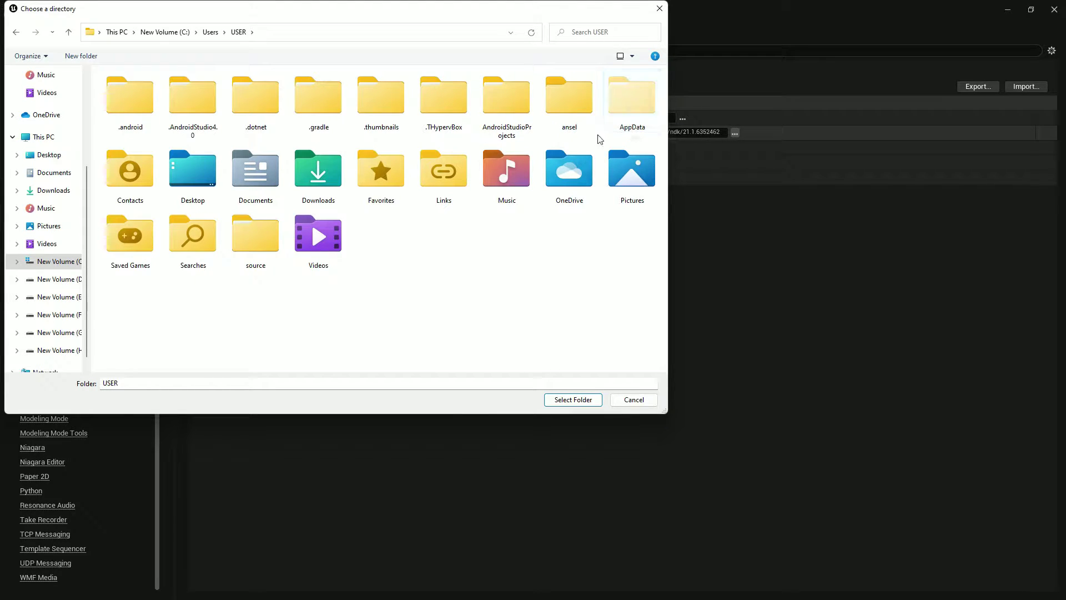
pyautogui.click(630, 106)
pyautogui.doubleClick(630, 107)
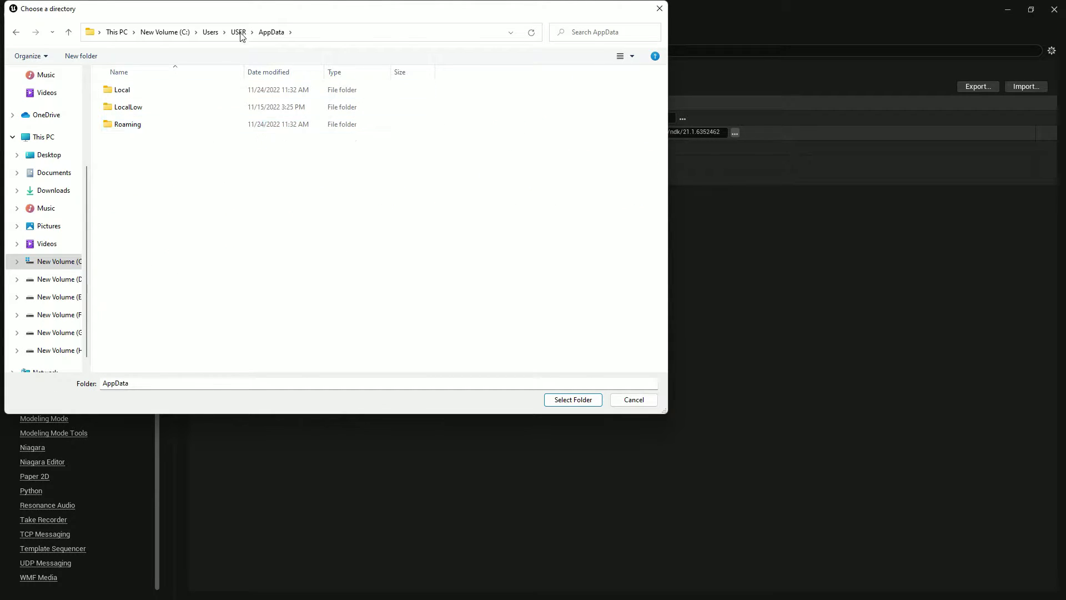
# Step: Go through Local\Android\Sdk\ndk and select 25.1.8937393 as the NDK location
pyautogui.doubleClick(138, 90)
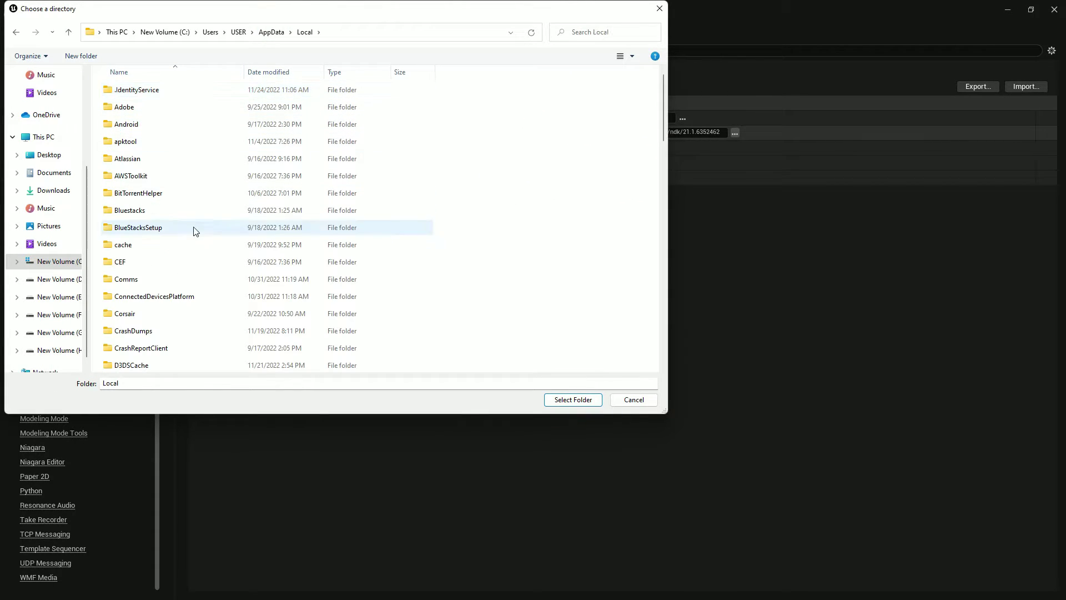
pyautogui.doubleClick(159, 133)
pyautogui.doubleClick(136, 88)
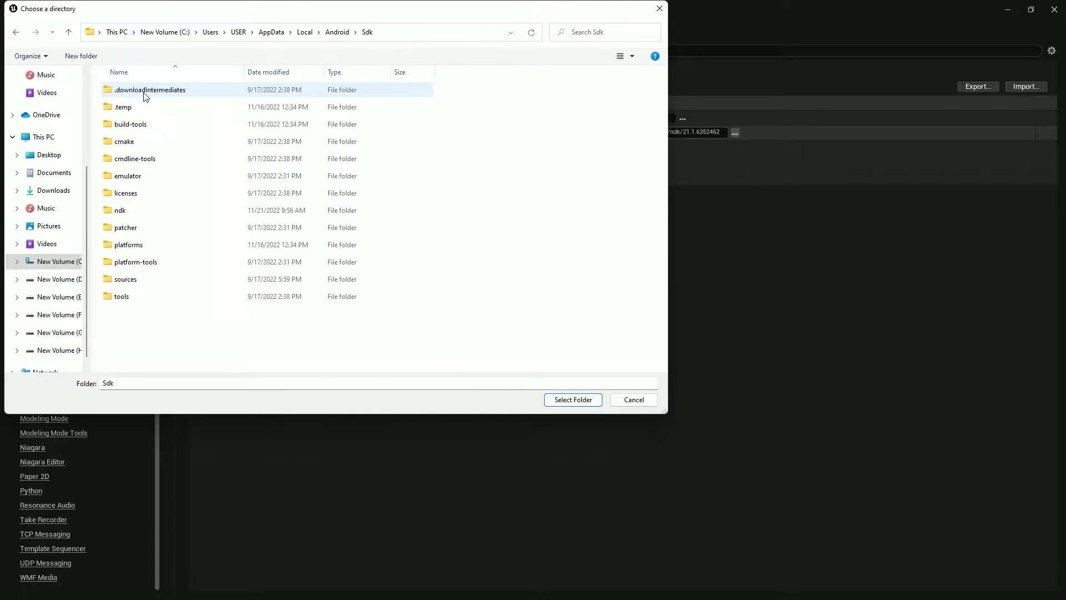
pyautogui.doubleClick(121, 211)
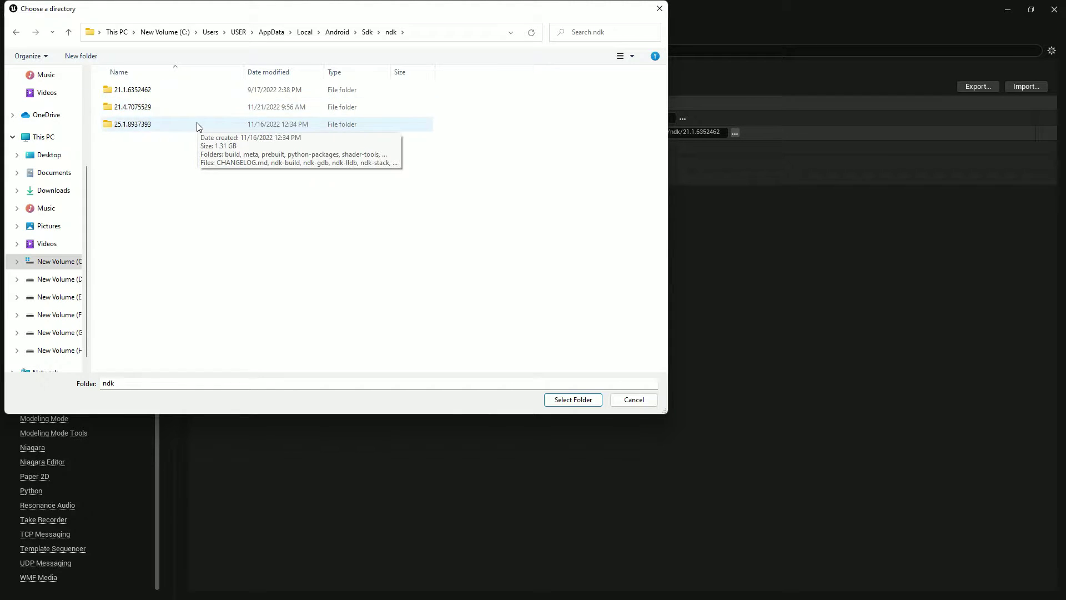
pyautogui.click(141, 125)
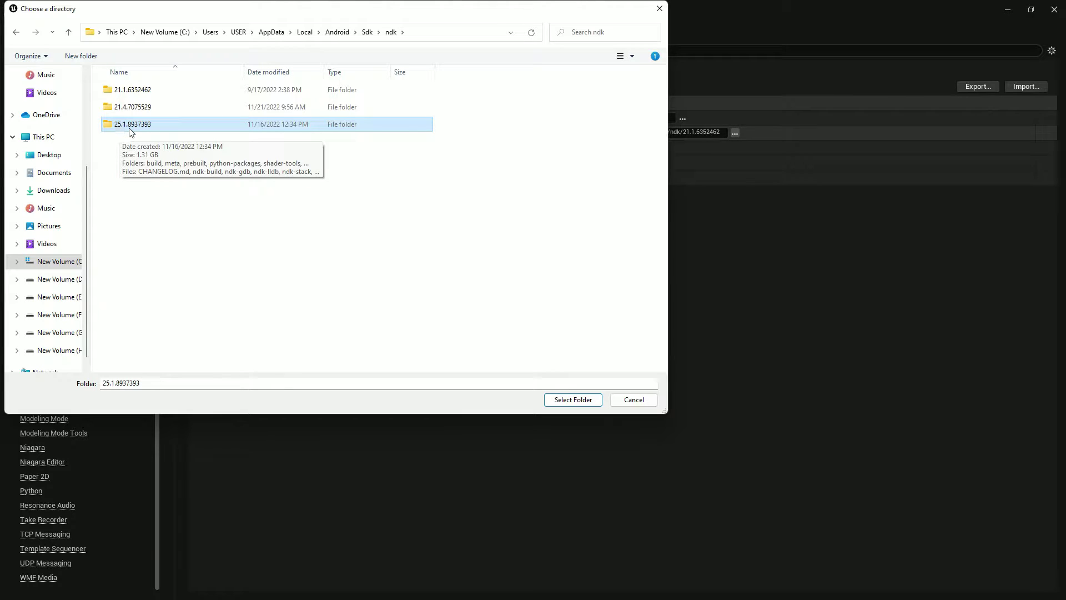
pyautogui.click(572, 400)
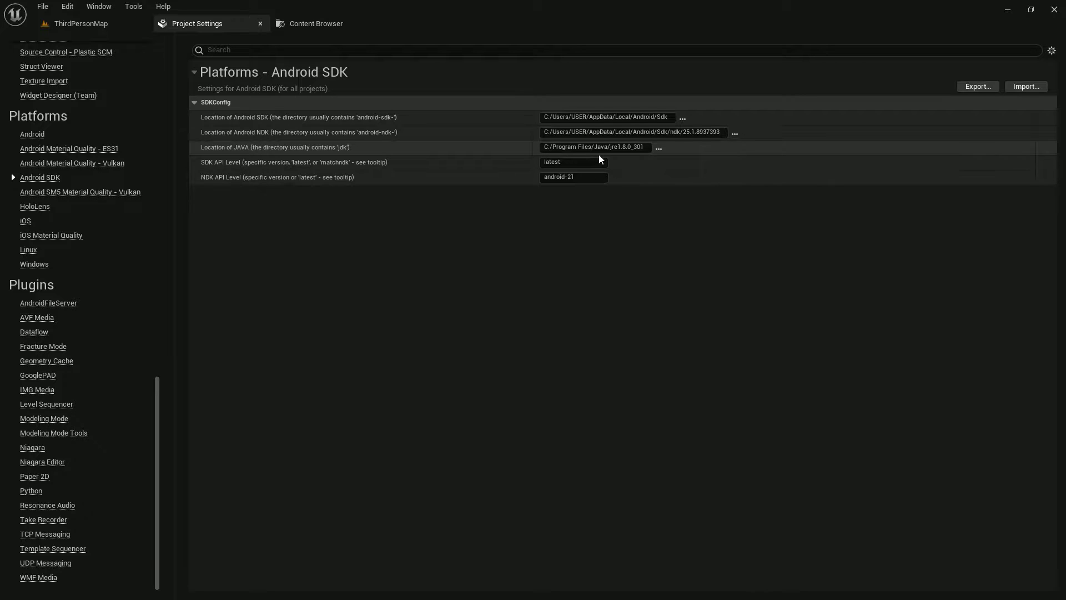
pyautogui.click(658, 147)
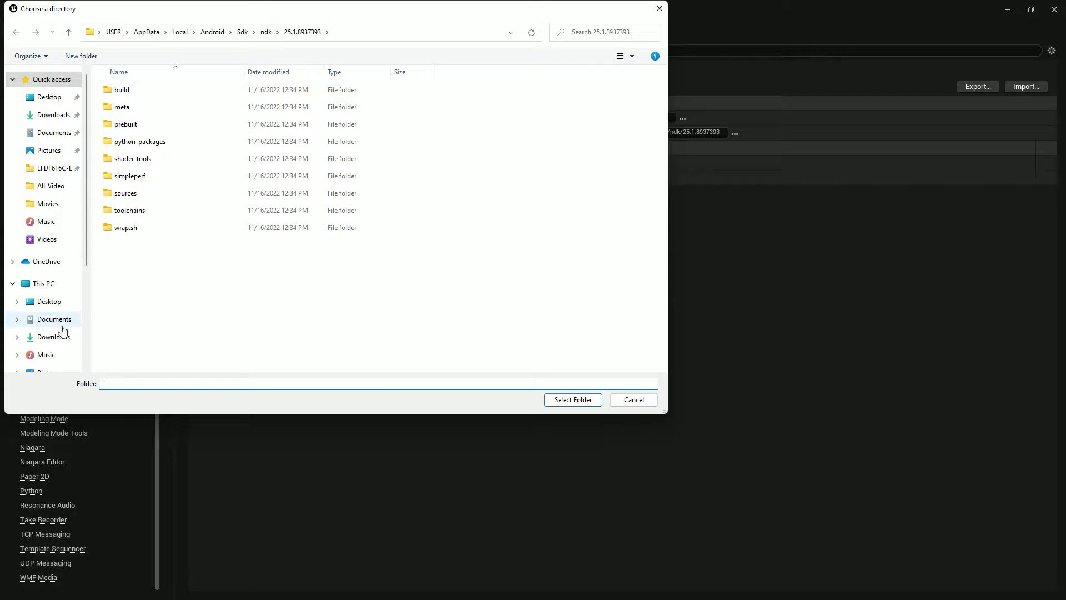
pyautogui.moveTo(88, 244); pyautogui.dragTo(94, 345)
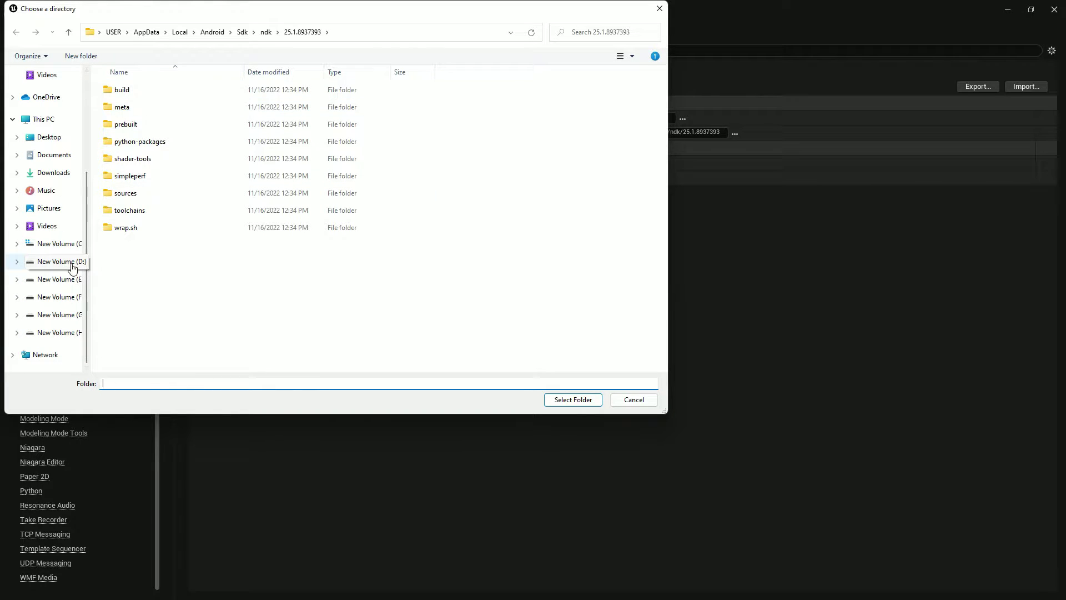
pyautogui.click(61, 245)
pyautogui.doubleClick(146, 257)
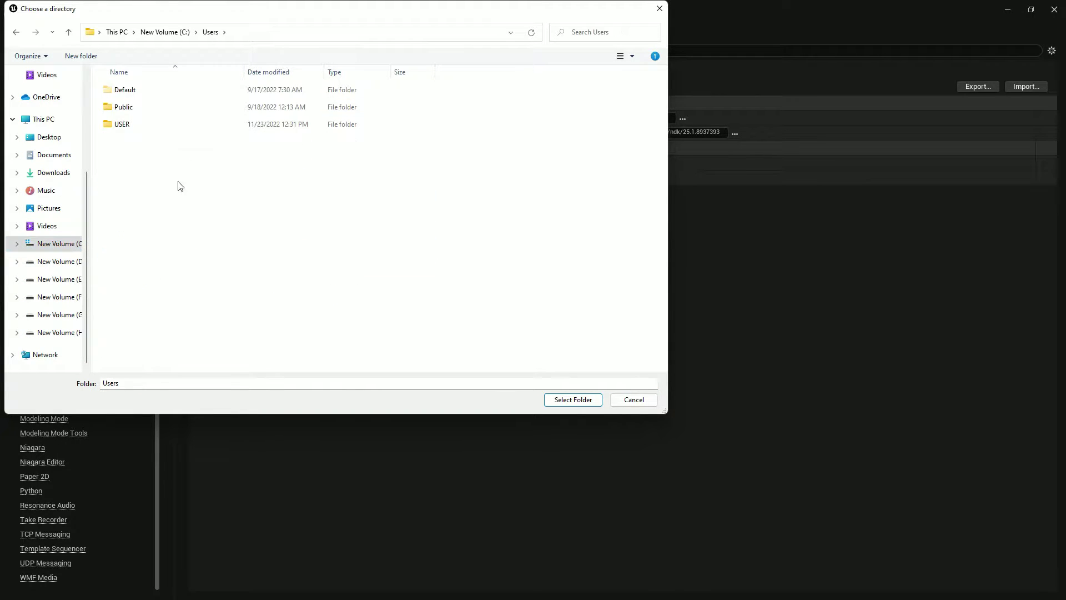
pyautogui.click(139, 129)
pyautogui.doubleClick(139, 129)
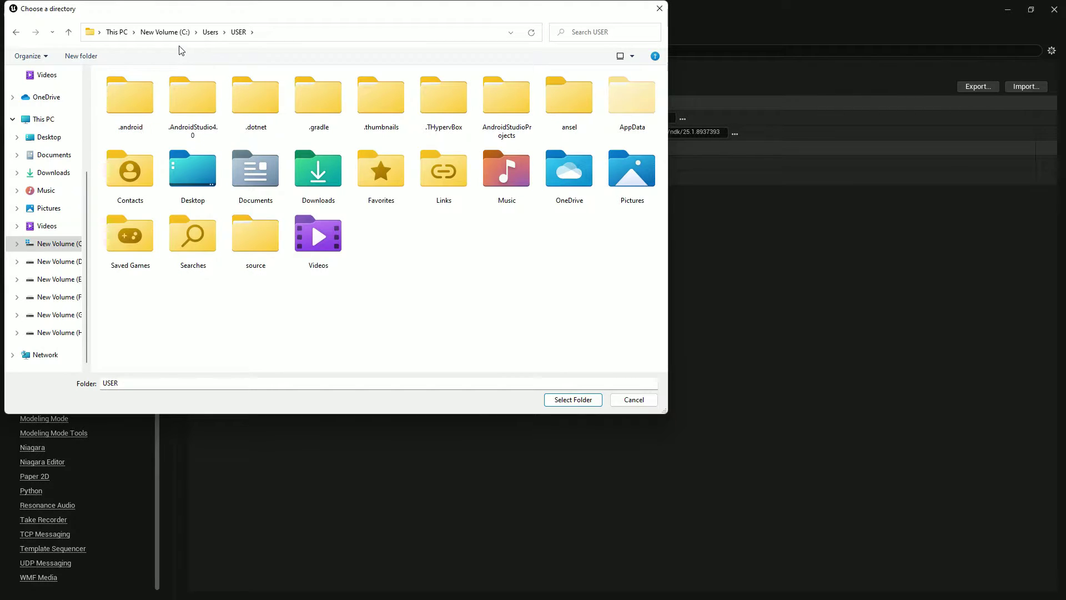
pyautogui.click(222, 31)
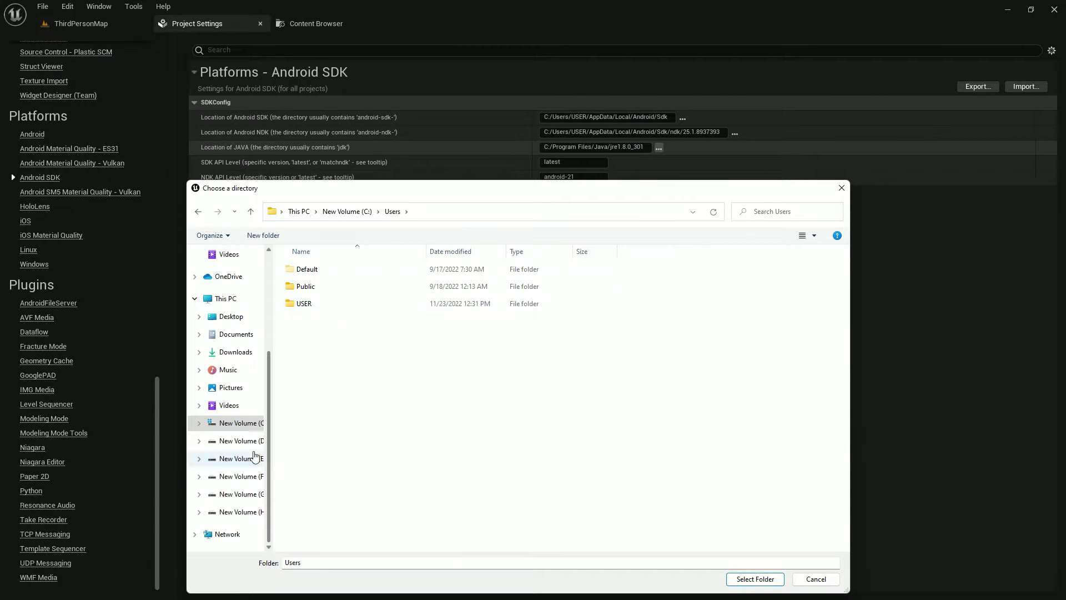
pyautogui.click(253, 423)
pyautogui.doubleClick(317, 356)
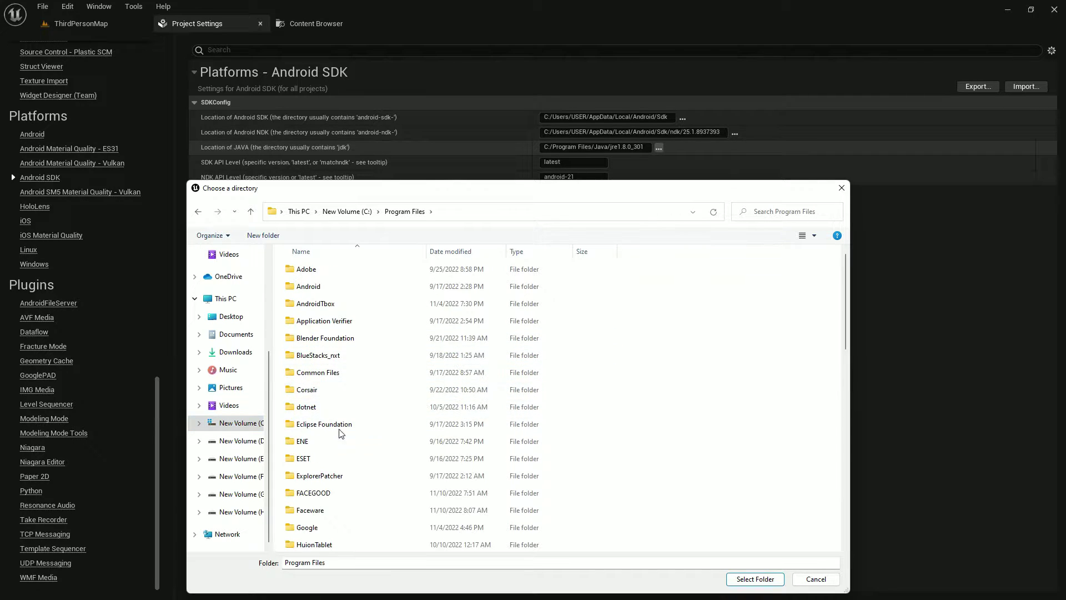
pyautogui.scroll(-2, 333, 472)
pyautogui.doubleClick(327, 510)
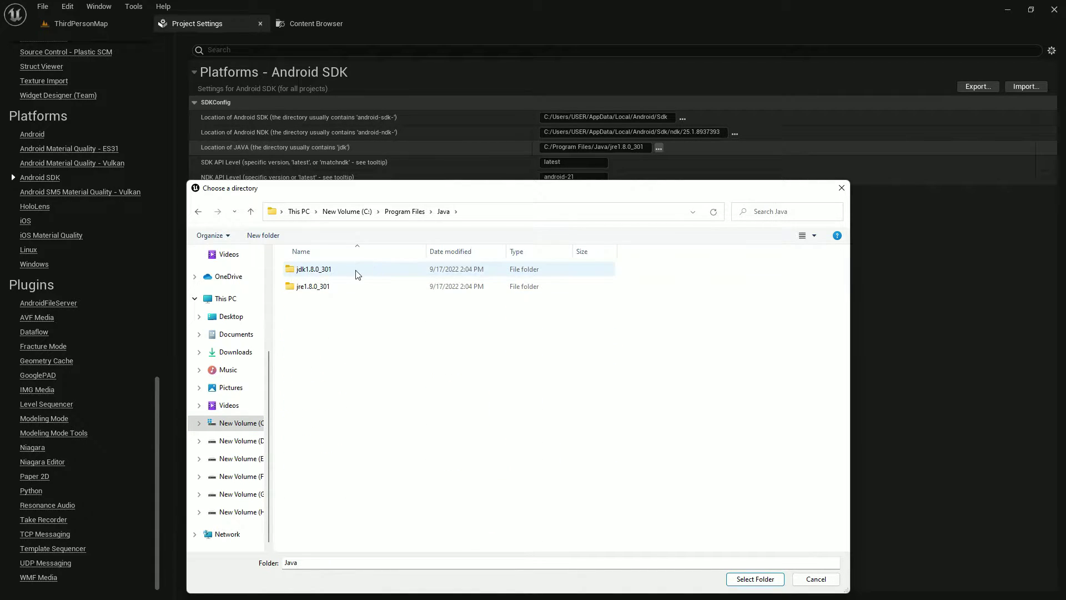
pyautogui.doubleClick(324, 269)
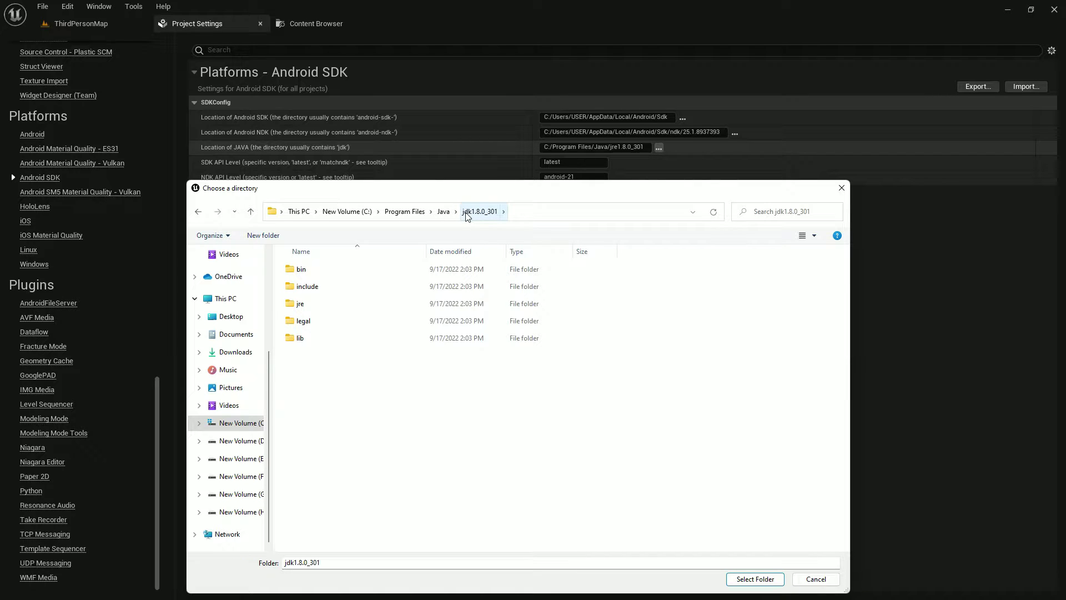
pyautogui.click(443, 211)
pyautogui.click(342, 275)
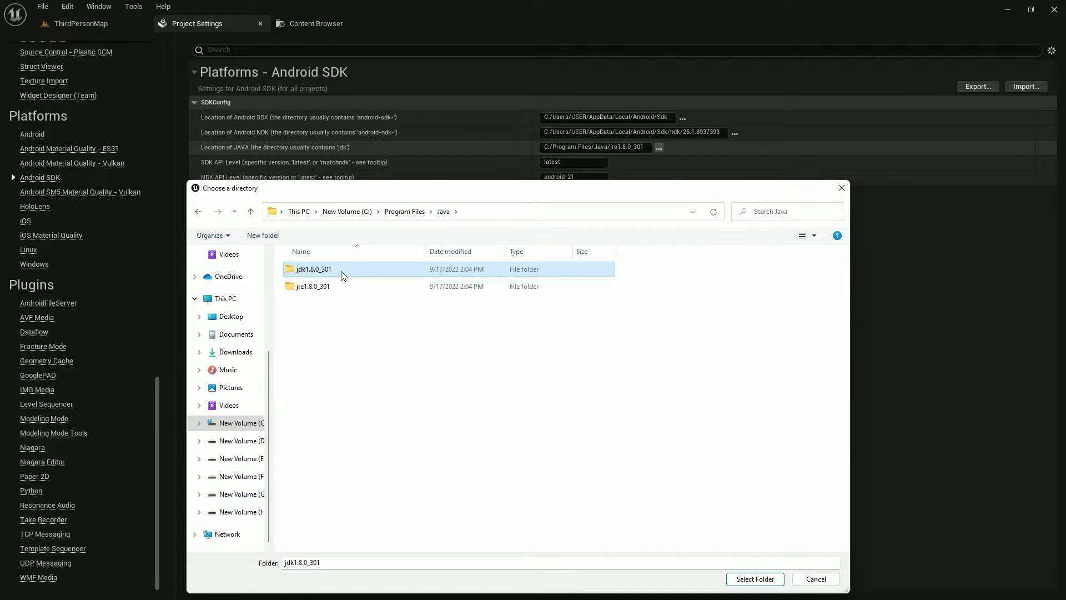
pyautogui.click(332, 287)
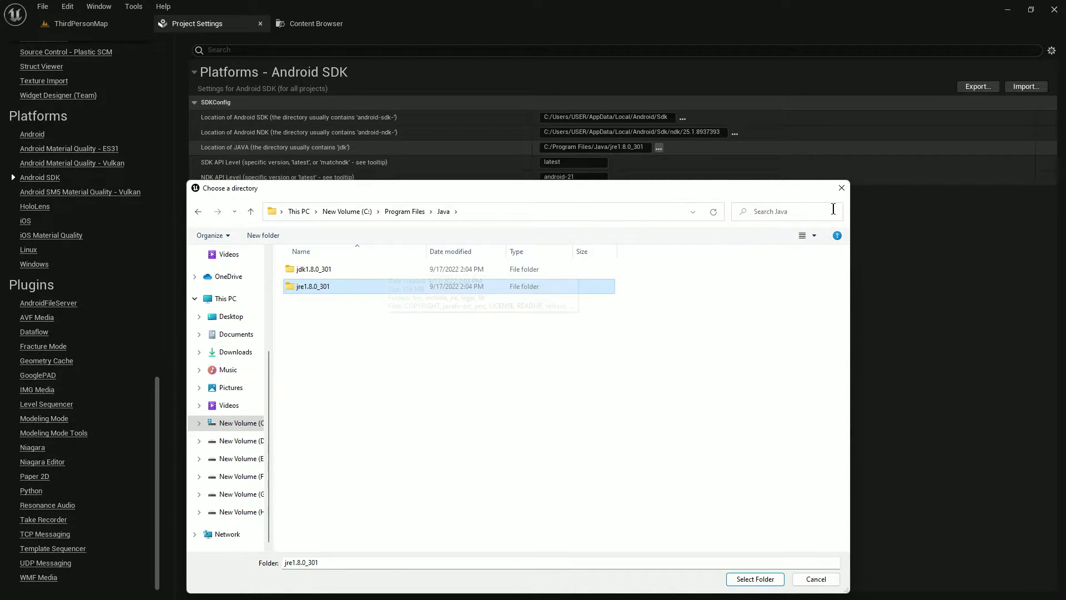
pyautogui.click(372, 269)
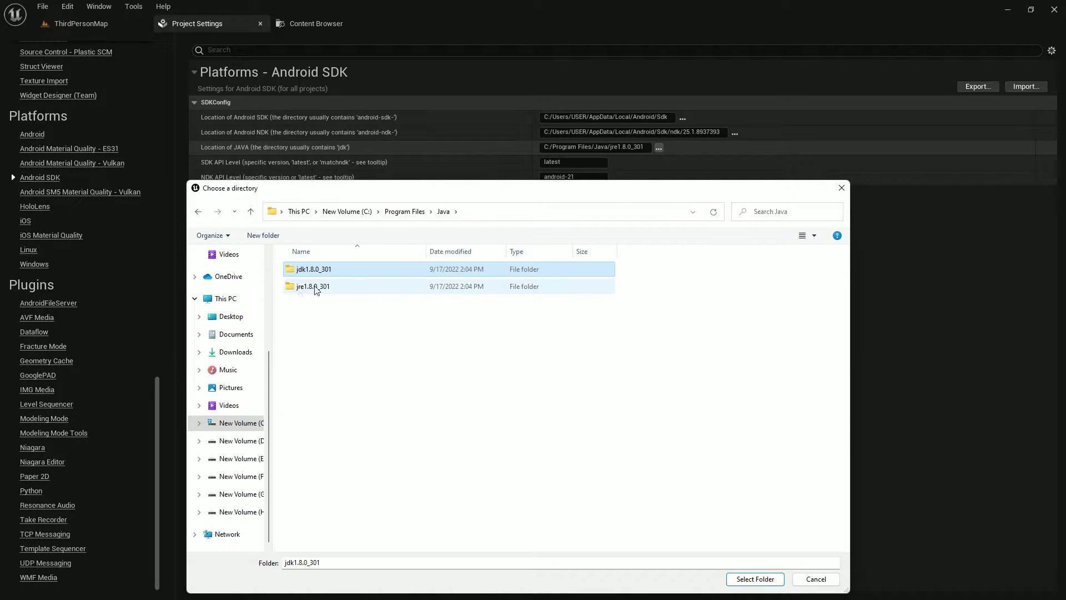
pyautogui.click(339, 287)
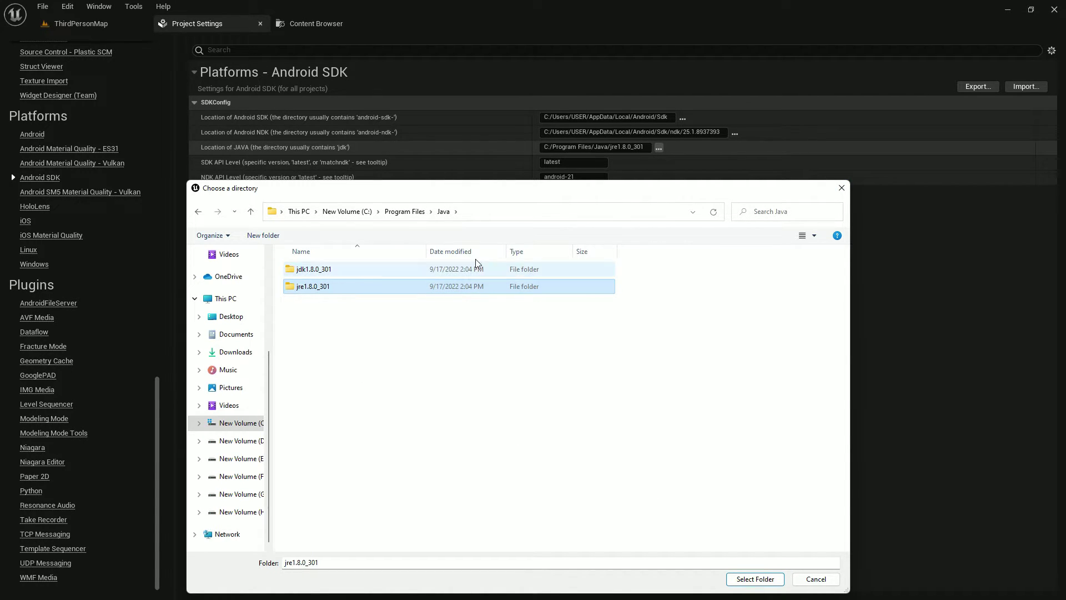
pyautogui.click(842, 188)
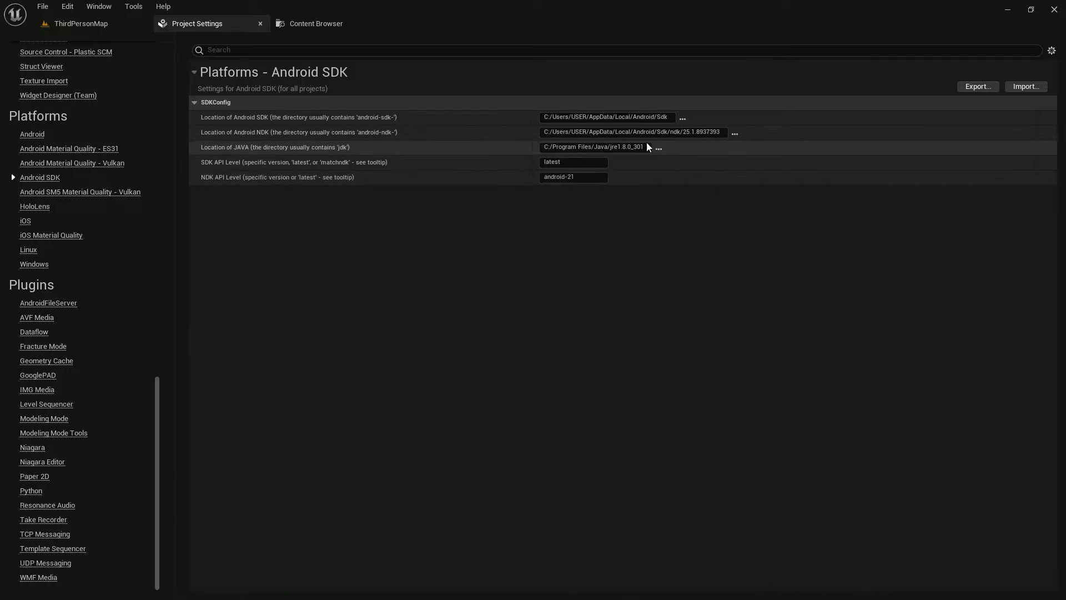
# Step: Configure the project for Android, enable 'Package game data inside .apk?', and return to the level editor
pyautogui.click(38, 137)
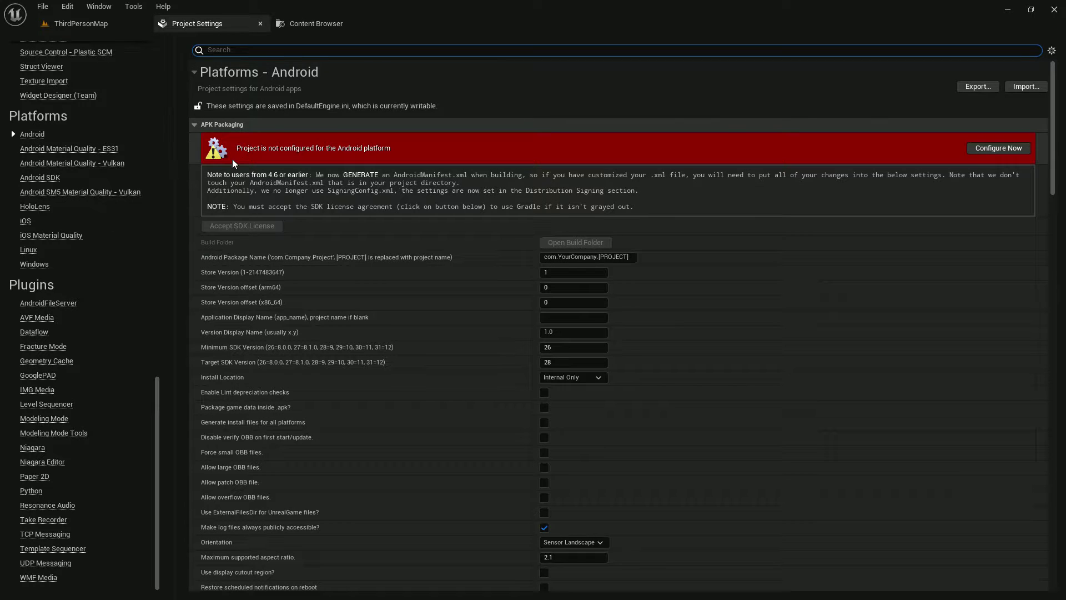
pyautogui.click(999, 149)
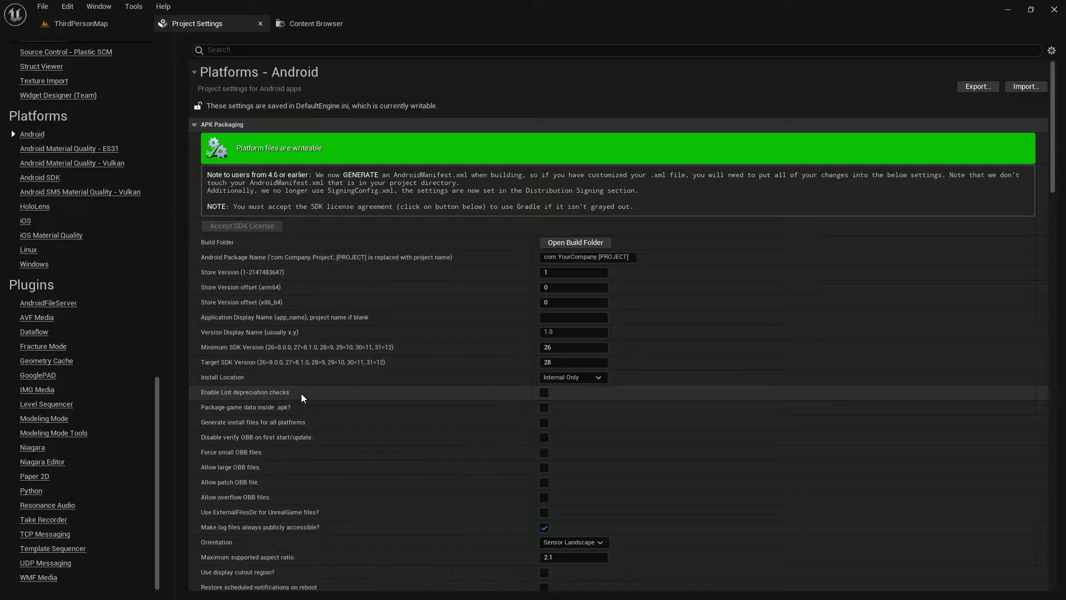
pyautogui.click(544, 408)
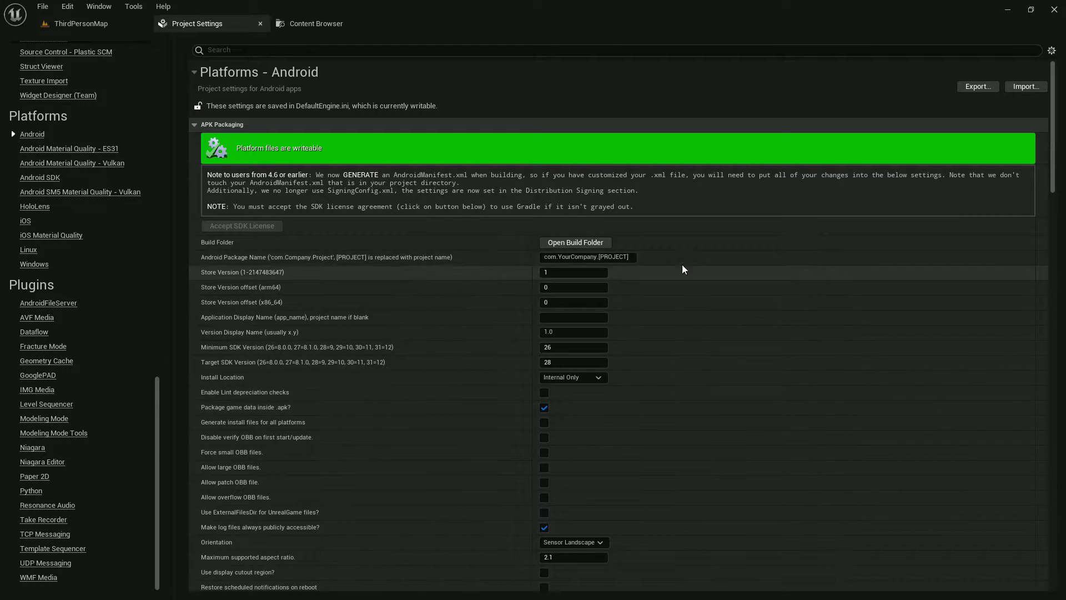
pyautogui.moveTo(1051, 139); pyautogui.dragTo(1001, 143)
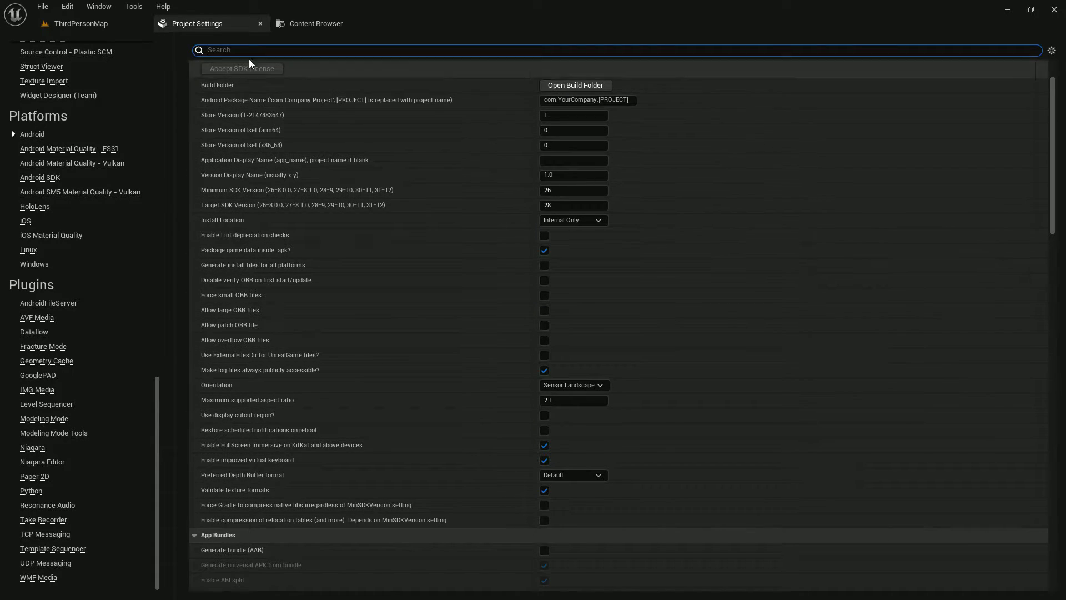
pyautogui.click(114, 25)
pyautogui.click(360, 43)
# Step: Package for Android (ASTC) into Music, replacing the old Android_ASTC folder, and show the output log
pyautogui.moveTo(368, 143)
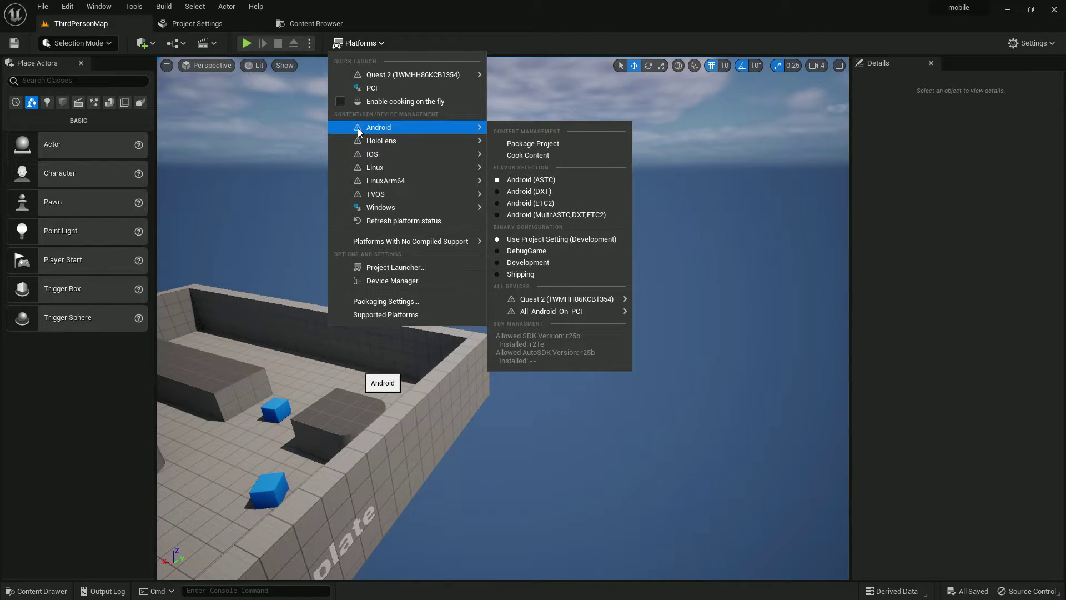
pyautogui.moveTo(557, 338)
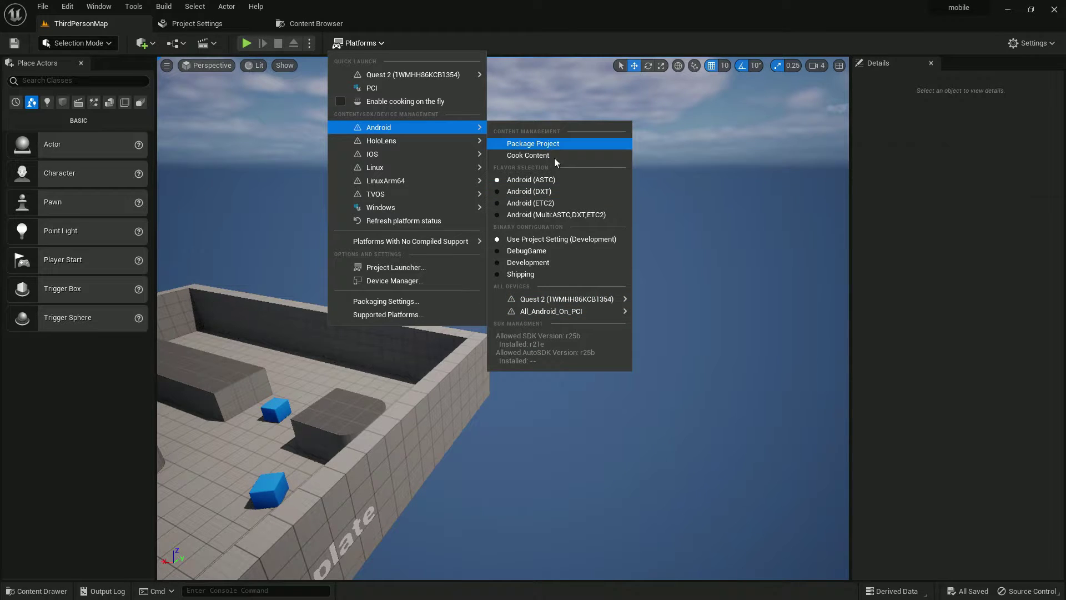
pyautogui.click(533, 144)
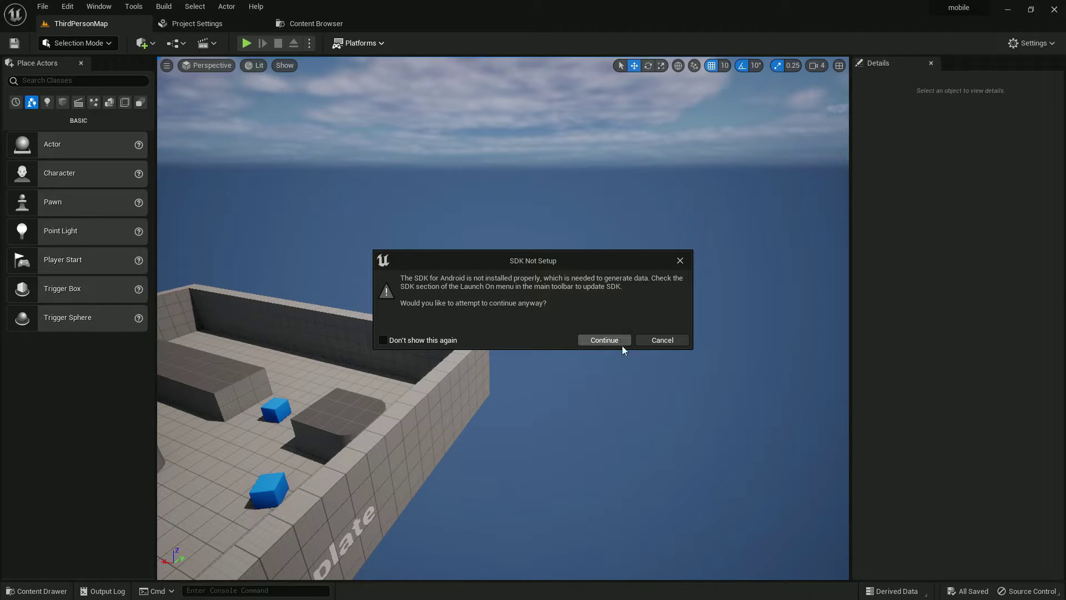
pyautogui.click(588, 343)
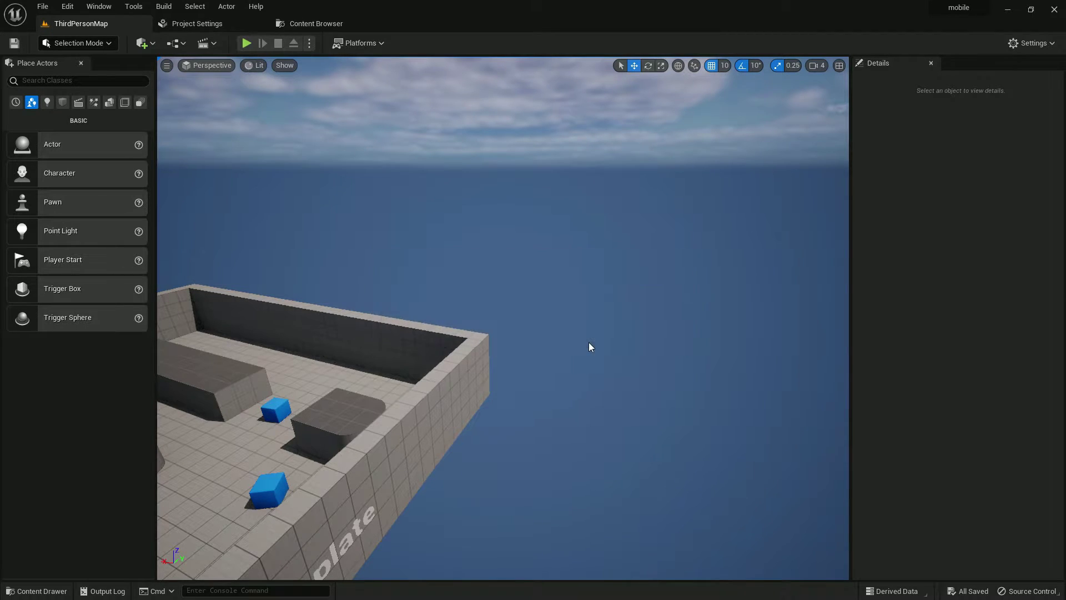
pyautogui.click(228, 387)
pyautogui.click(321, 292)
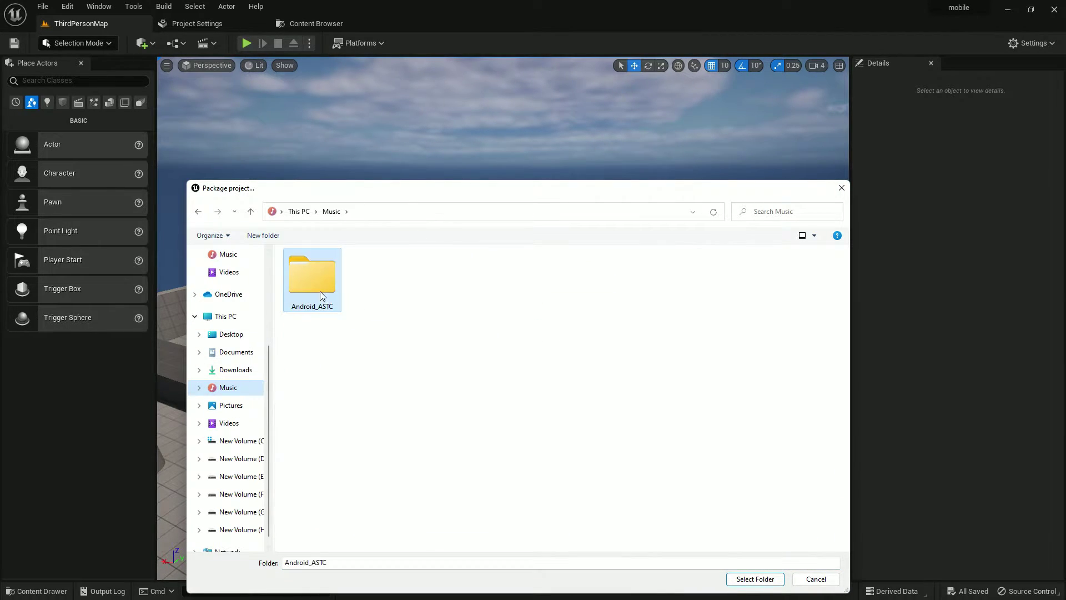
pyautogui.press('Delete')
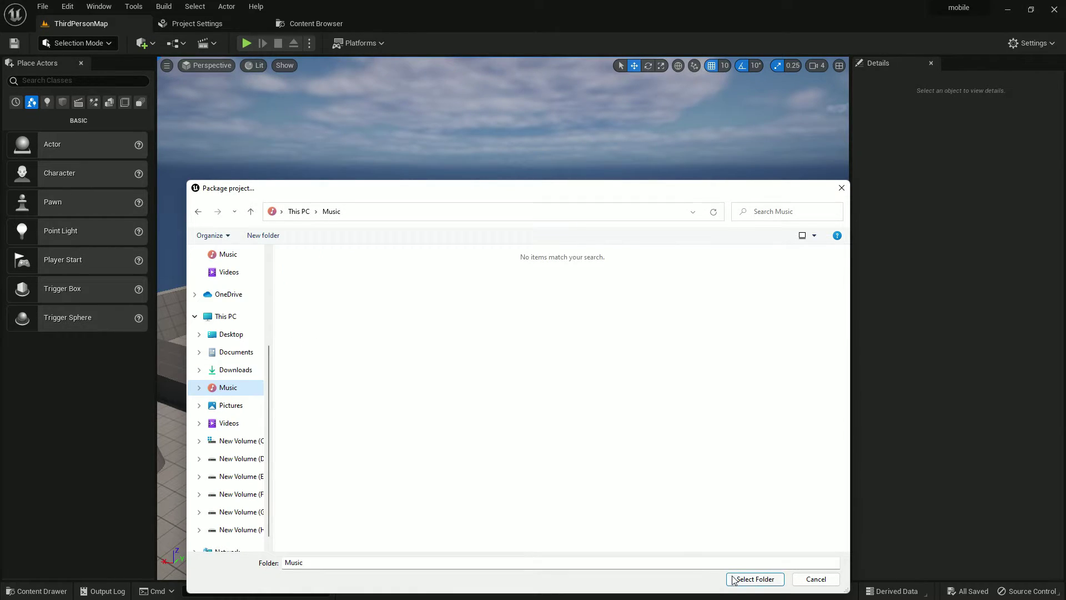
pyautogui.click(733, 579)
pyautogui.click(922, 549)
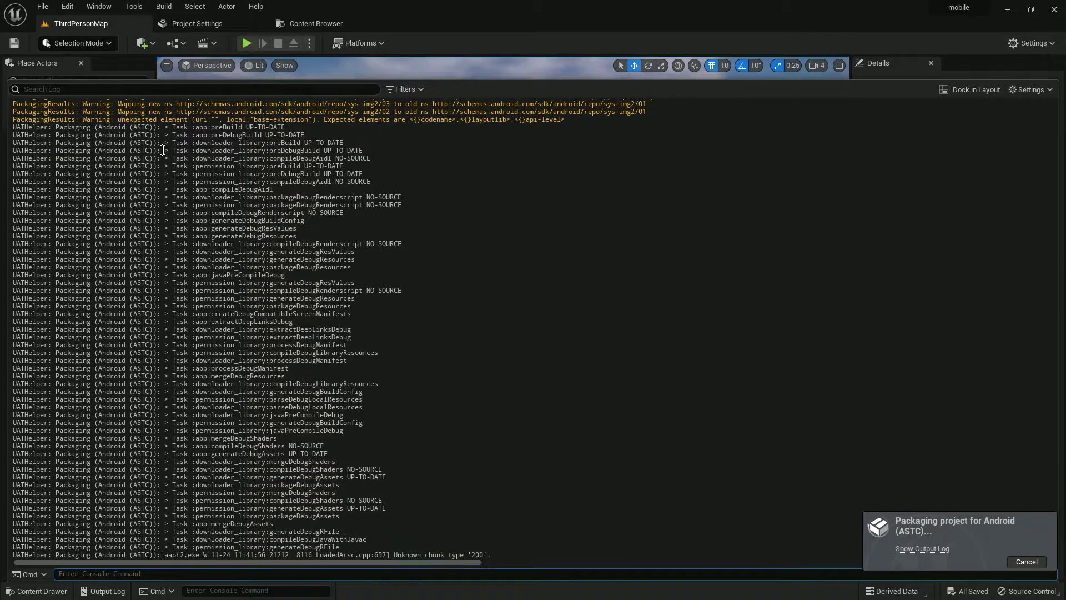
# Step: Follow the packaging log until BUILD SUCCESSFUL and select the final result lines
pyautogui.moveTo(162, 150); pyautogui.dragTo(530, 310)
pyautogui.moveTo(193, 280); pyautogui.dragTo(542, 445)
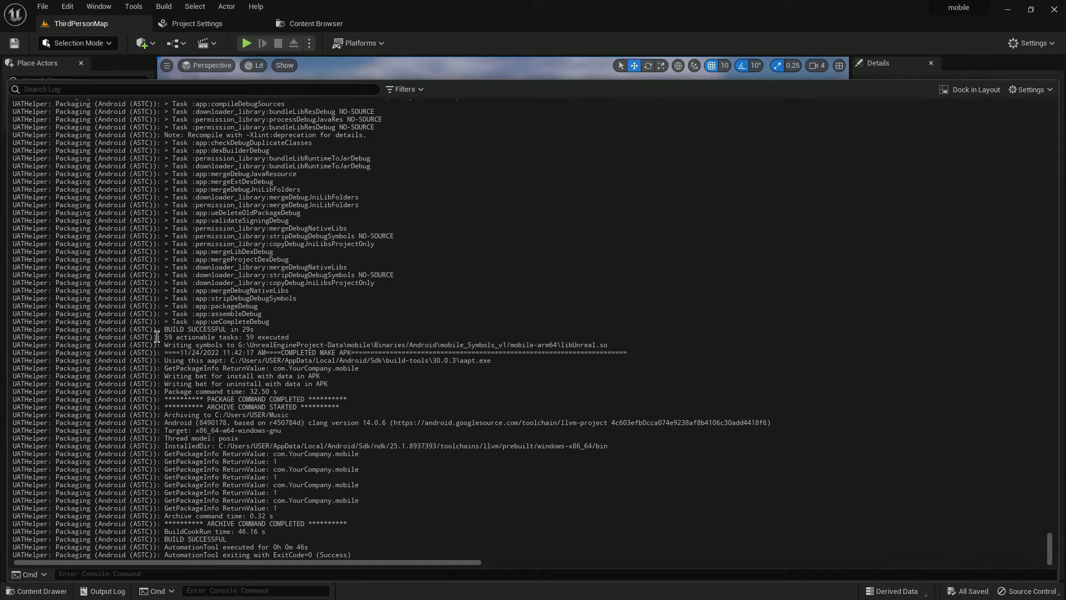
pyautogui.moveTo(158, 330); pyautogui.dragTo(389, 555)
pyautogui.click(477, 495)
pyautogui.moveTo(486, 515); pyautogui.dragTo(176, 330)
pyautogui.click(497, 393)
# Step: Open Music\Android_ASTC in File Explorer and view the full options for mobile-arm64
pyautogui.press('super')
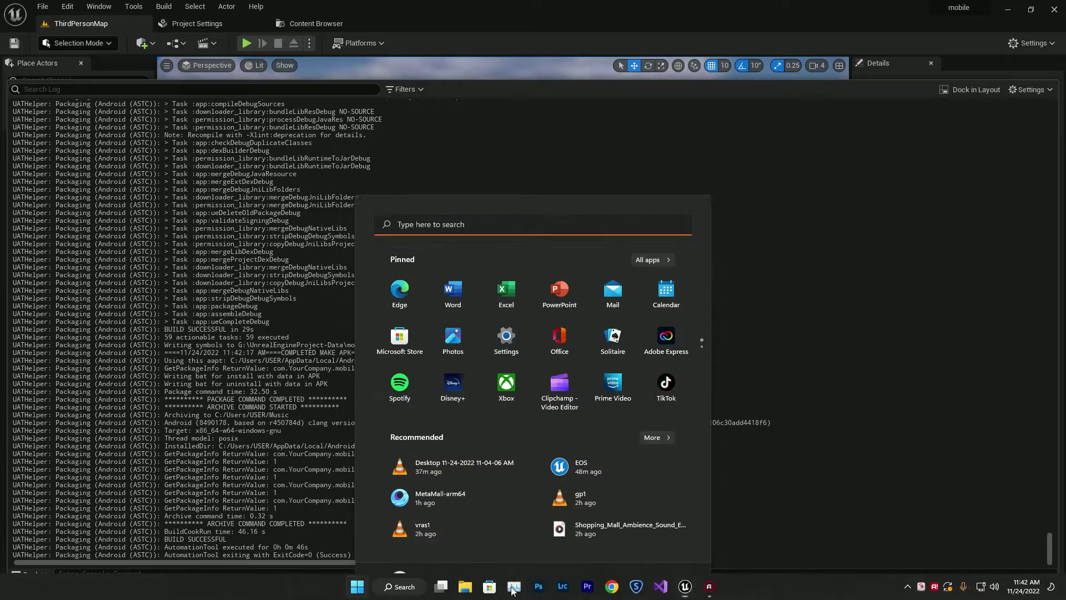
pyautogui.click(466, 587)
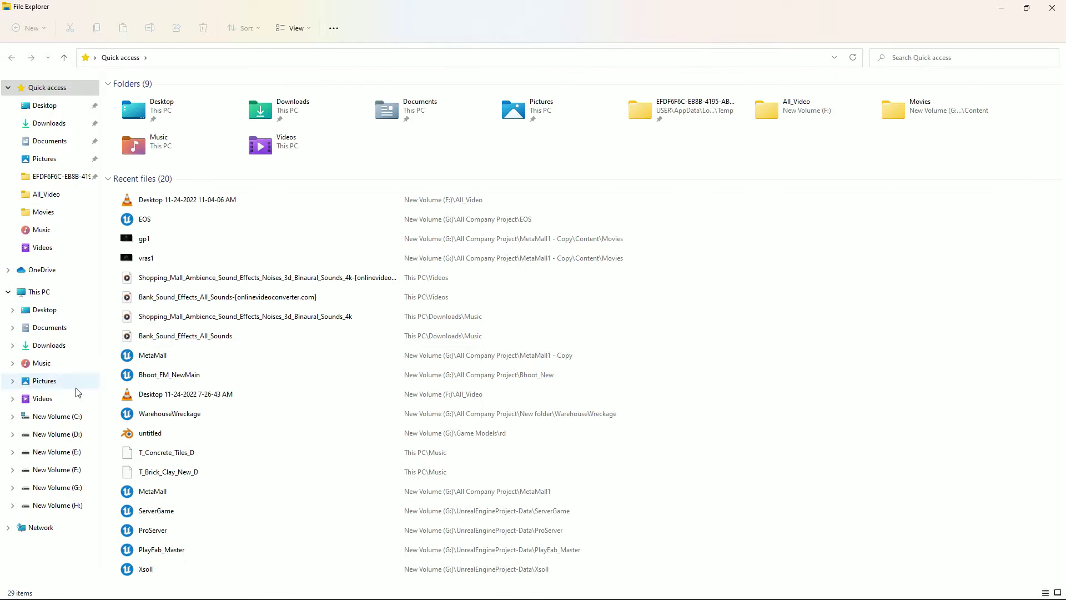
pyautogui.click(66, 381)
pyautogui.click(65, 365)
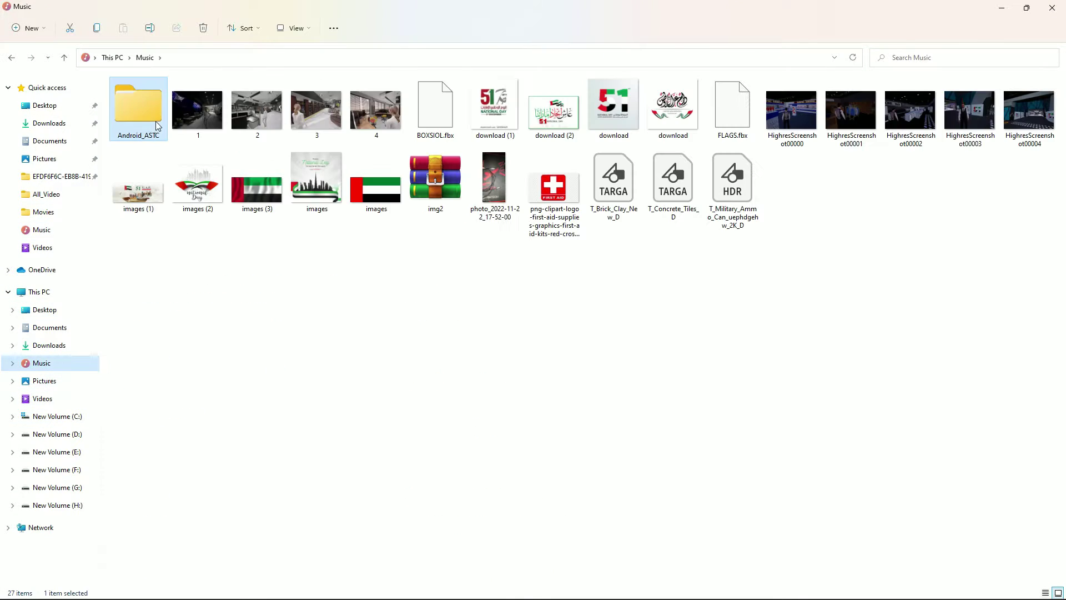
pyautogui.doubleClick(137, 110)
pyautogui.rightClick(165, 116)
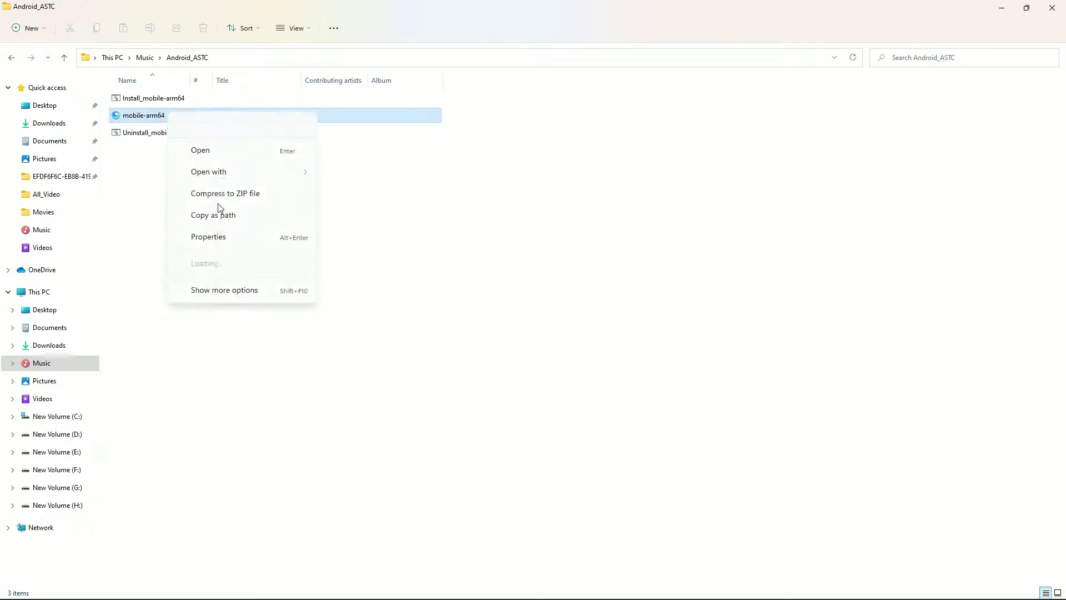
pyautogui.click(221, 265)
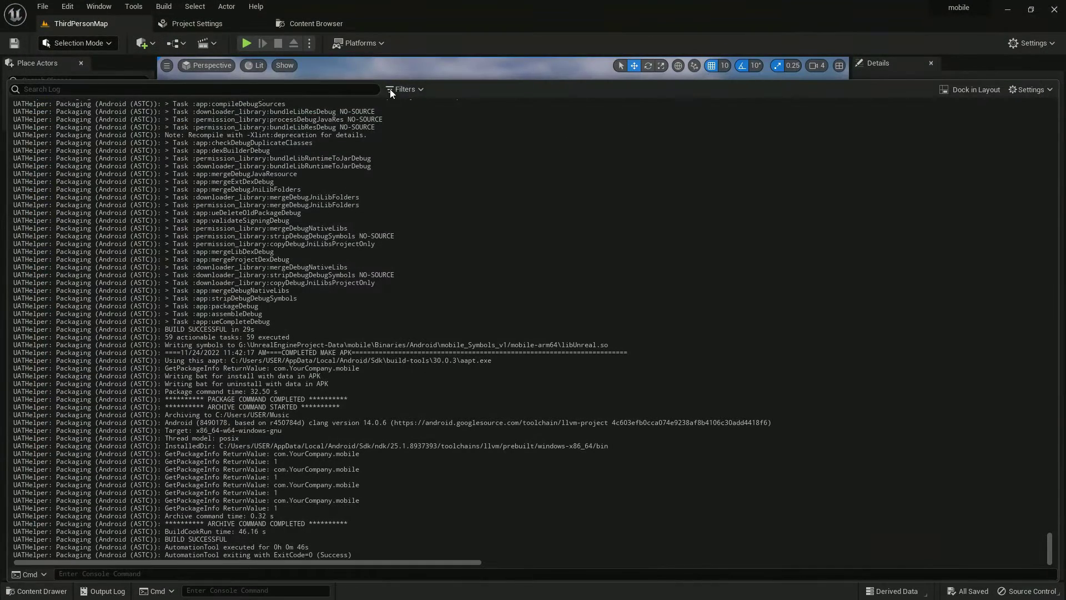
# Step: Switch the Windows Default RHI from DirectX 12 to Default in Project Settings and restart the editor
pyautogui.click(355, 44)
pyautogui.moveTo(362, 129)
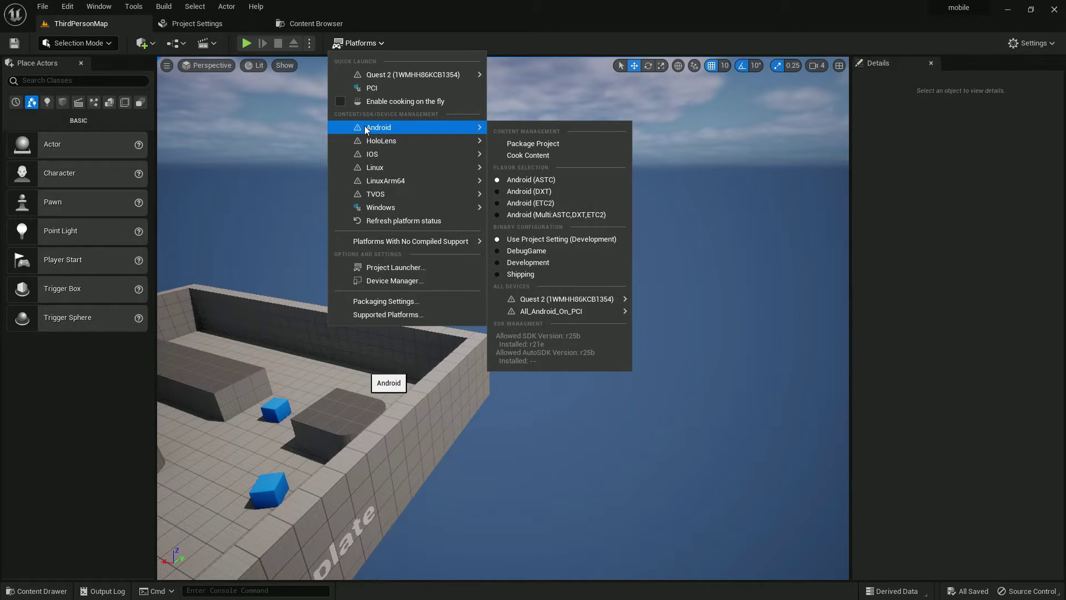
pyautogui.click(69, 6)
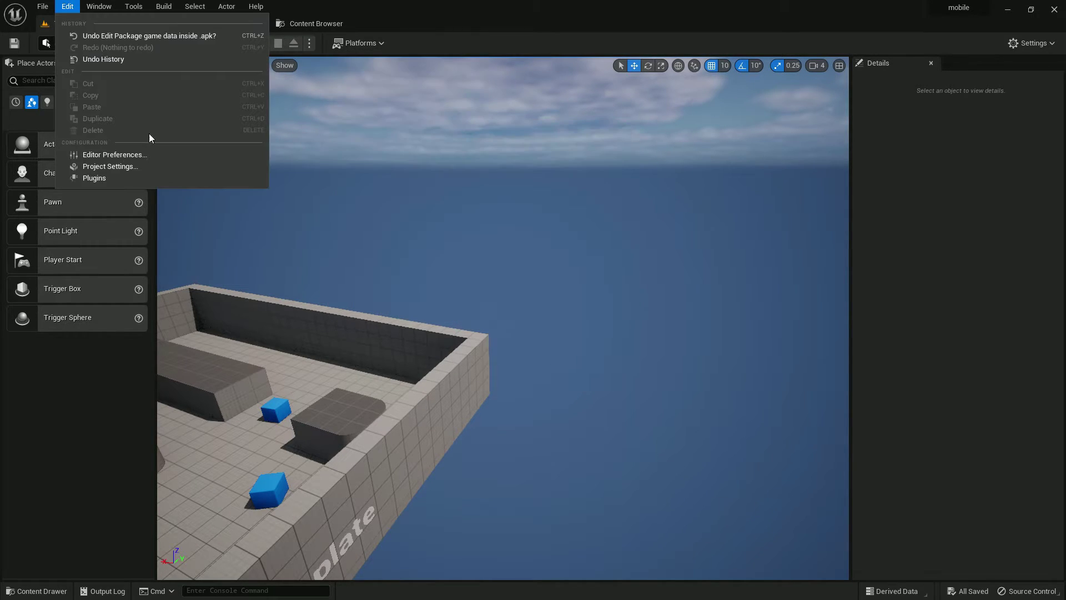
pyautogui.click(97, 166)
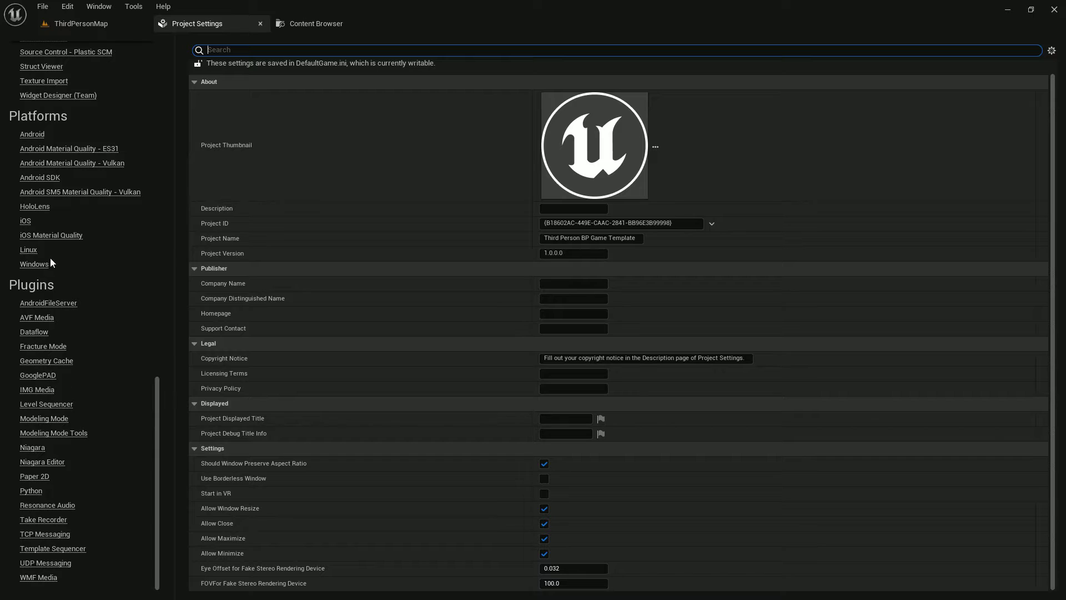
pyautogui.click(35, 264)
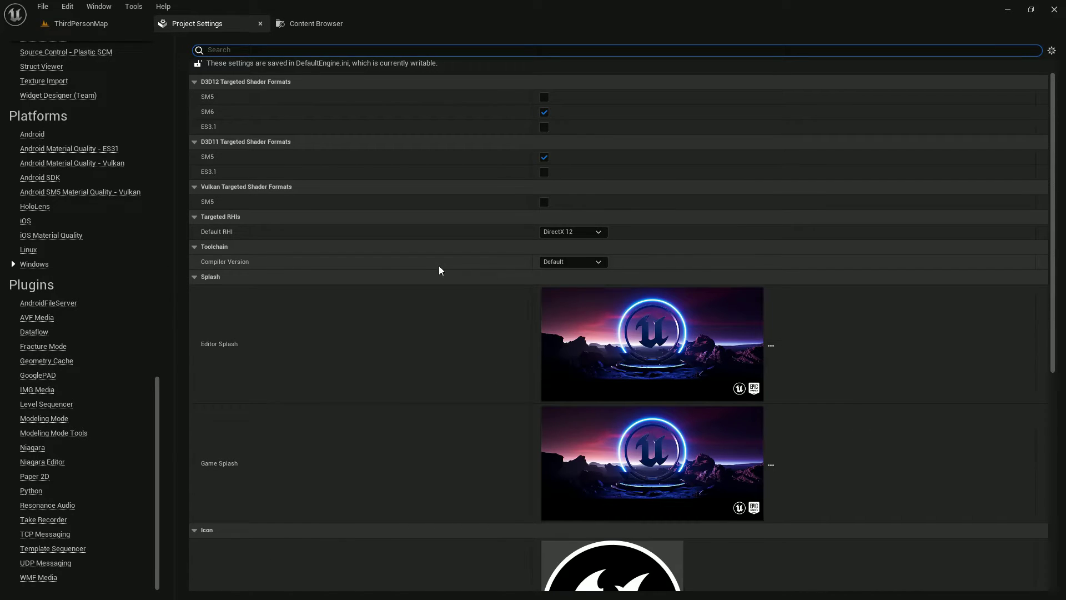
pyautogui.click(584, 232)
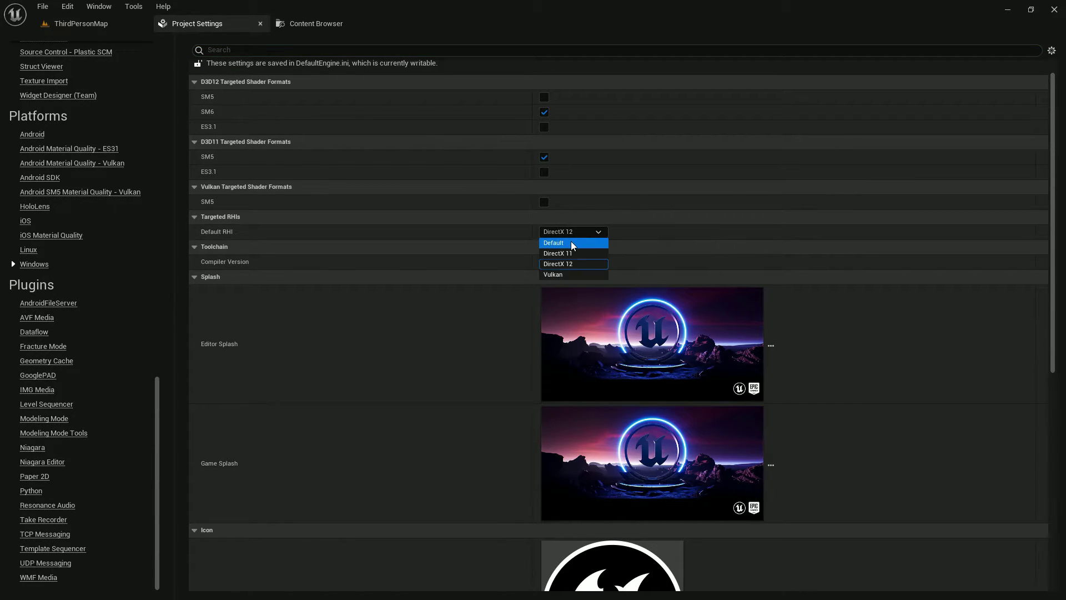
pyautogui.click(571, 243)
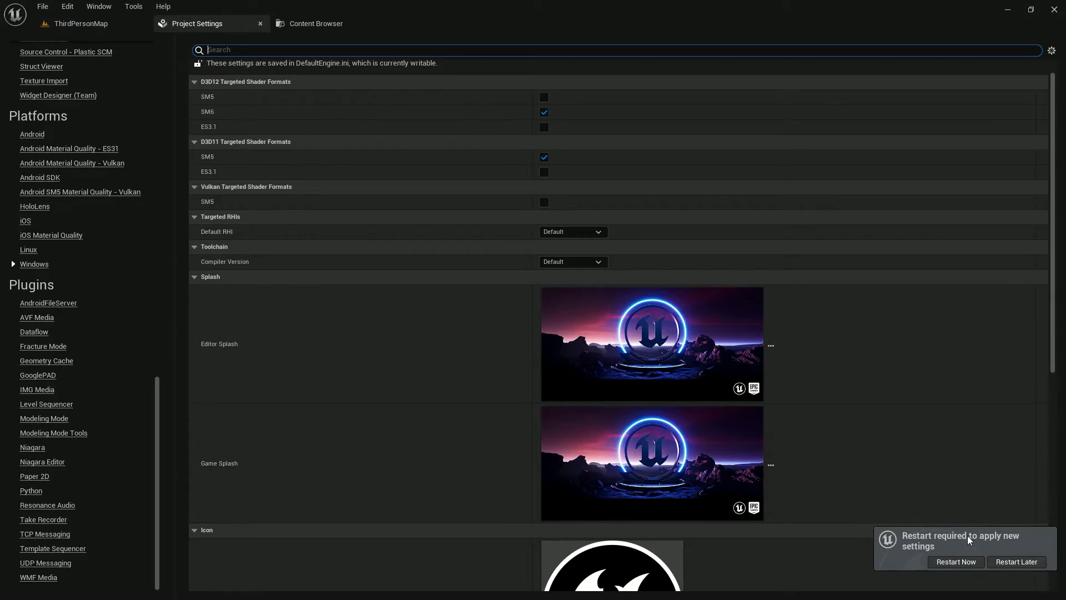
pyautogui.click(955, 561)
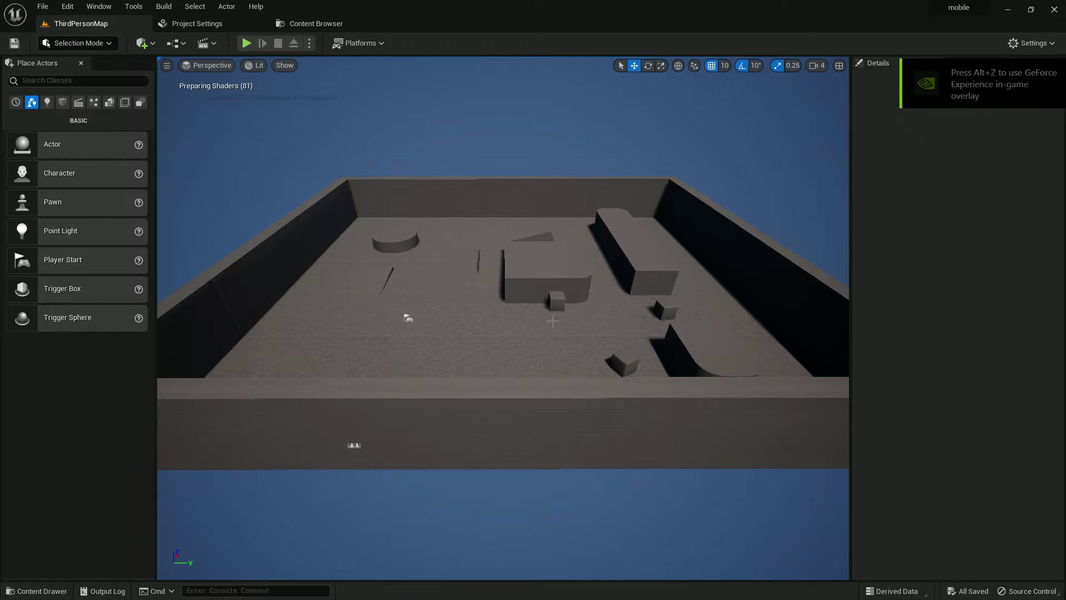
# Step: After ThirdPersonMap reloads, orbit the viewport and bring up the Android entry in the platforms list
pyautogui.moveTo(305, 112); pyautogui.dragTo(347, 72)
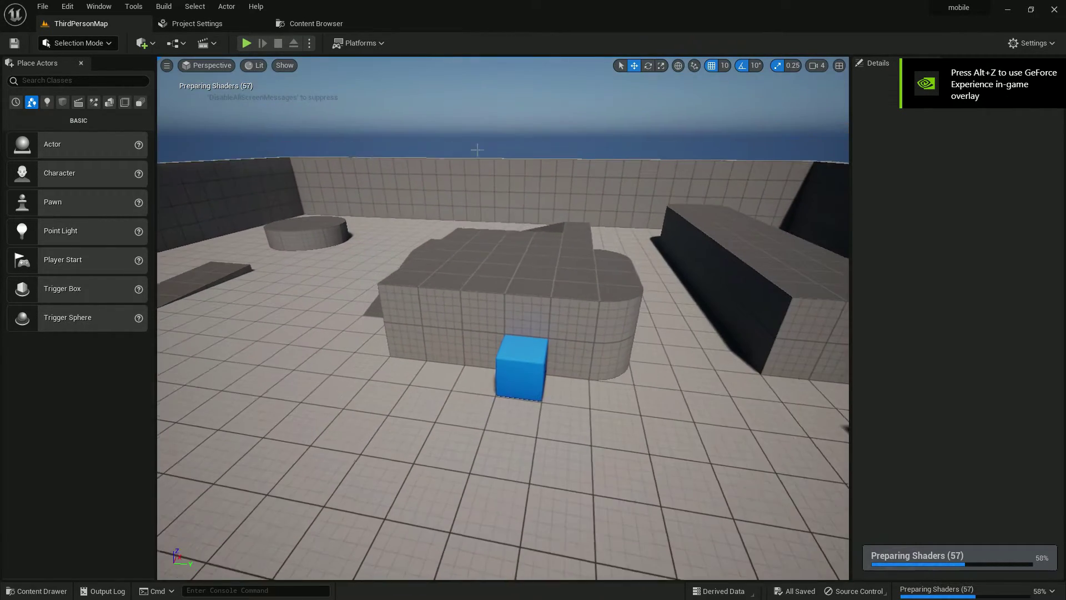
pyautogui.click(358, 44)
pyautogui.moveTo(355, 116)
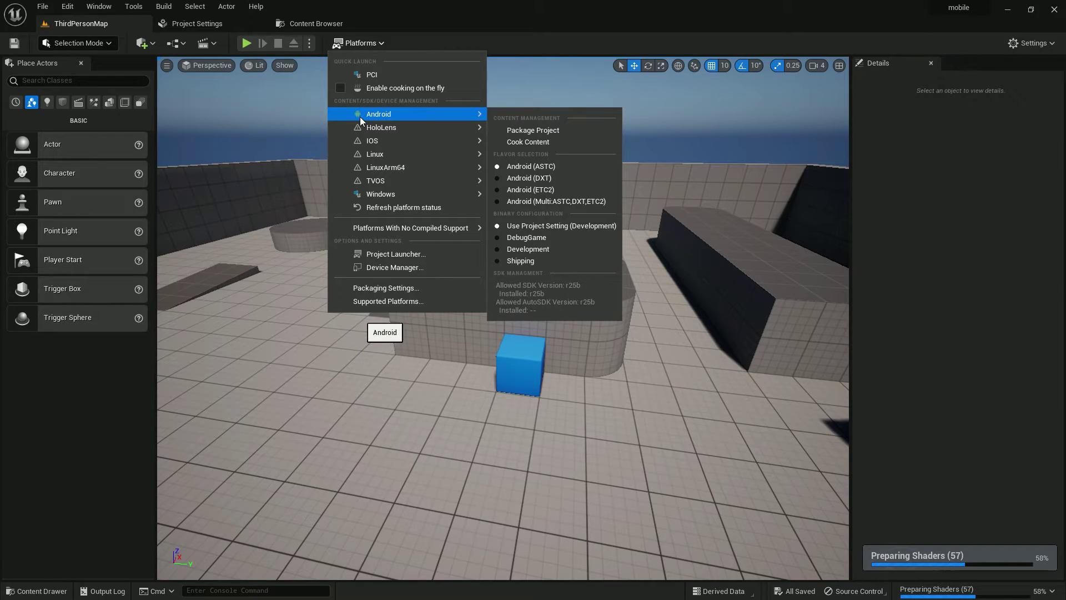